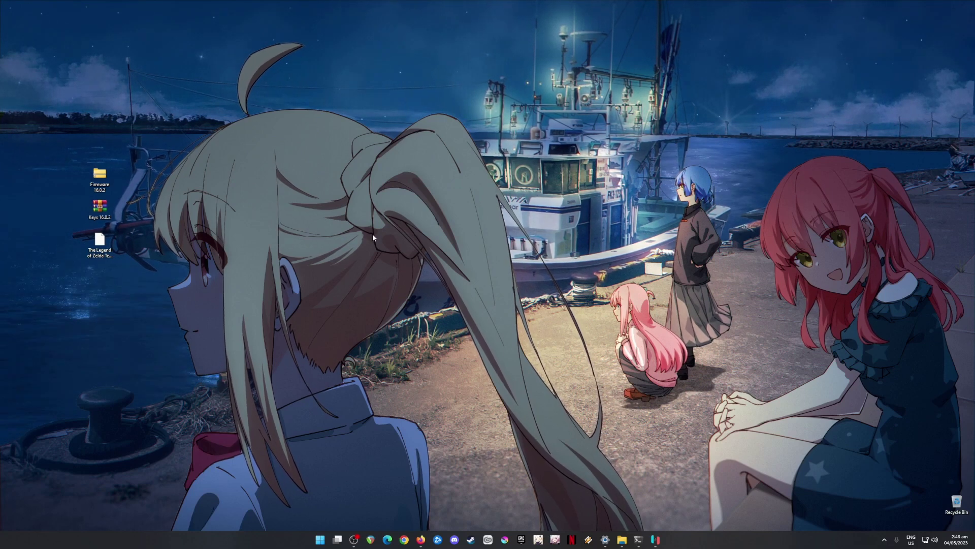
- Select the Firmware, Keys and Zelda files on the desktop, then switch to the Ryujinx game list
{"action": "key", "text": "t"}
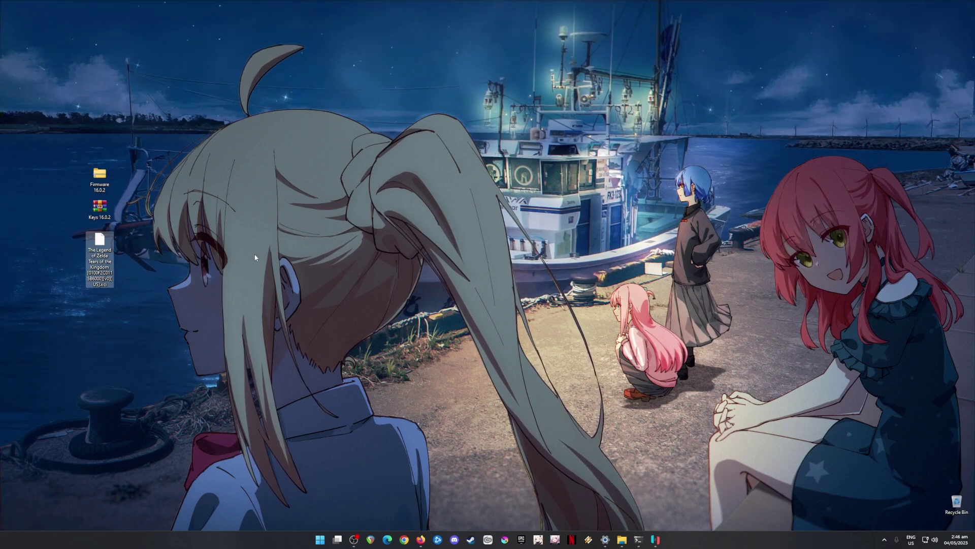
{"action": "left_click_drag", "start_coordinate": [137, 157], "coordinate": [63, 313]}
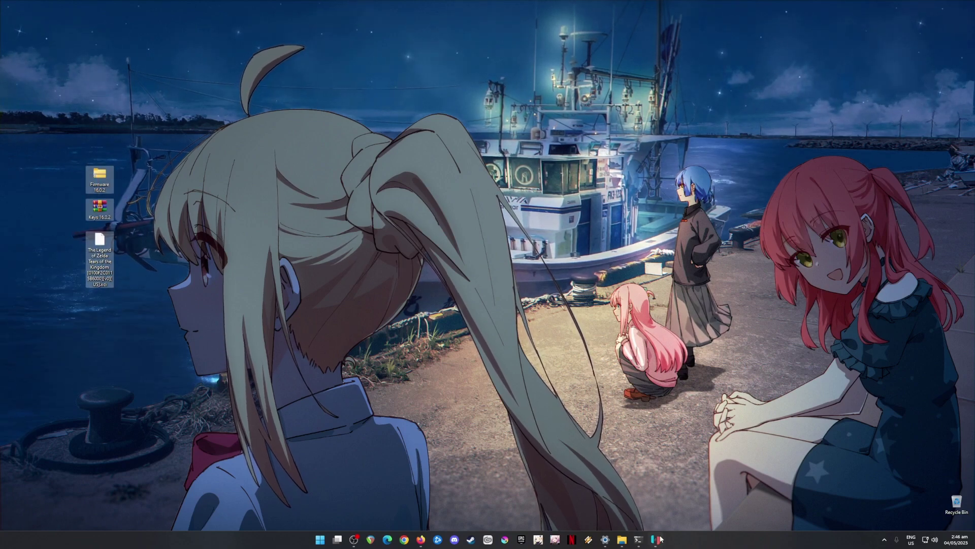
{"action": "key", "text": "alt+Tab"}
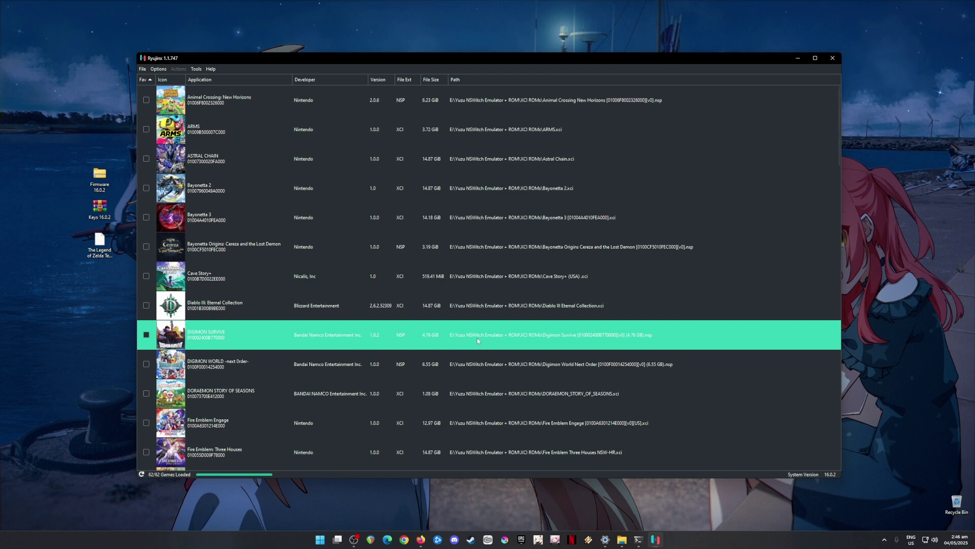
- Scroll Ryujinx's list down to Tears of the Kingdom (1.0.0), then minimize Ryujinx
{"action": "left_click_drag", "start_coordinate": [122, 159], "coordinate": [53, 288]}
{"action": "left_click", "coordinate": [201, 59]}
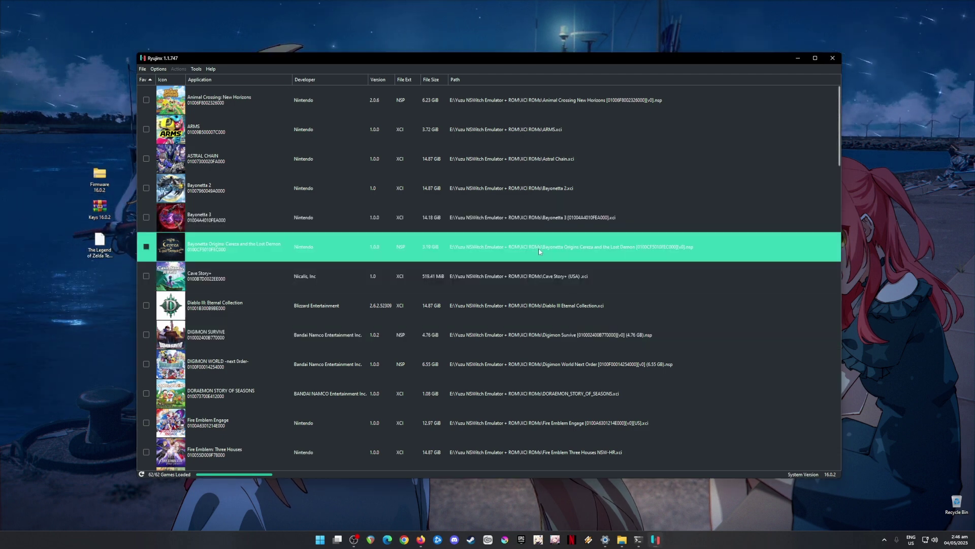
{"action": "left_click", "coordinate": [112, 182]}
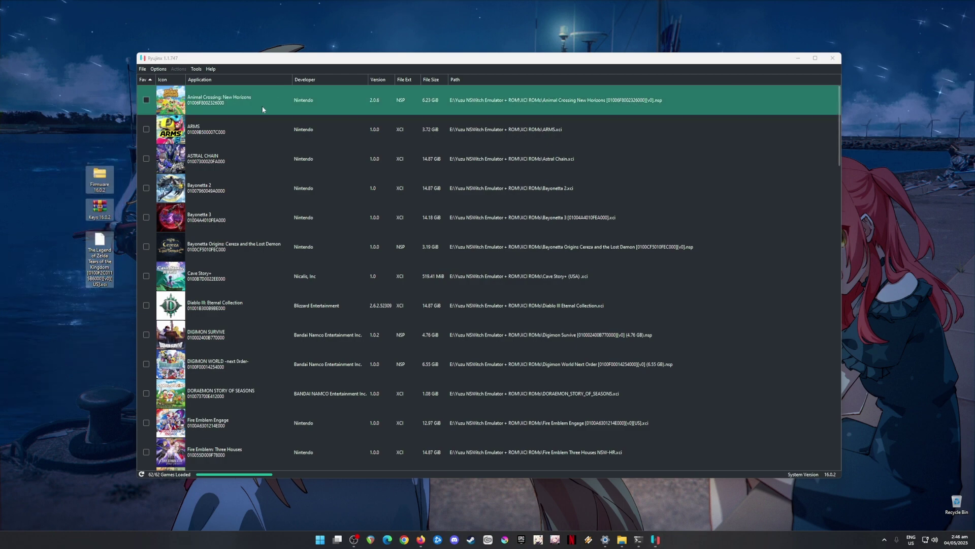
{"action": "left_click", "coordinate": [328, 60]}
{"action": "scroll", "coordinate": [367, 306], "scroll_direction": "down", "scroll_amount": 5}
{"action": "scroll", "coordinate": [367, 306], "scroll_direction": "down", "scroll_amount": 15}
{"action": "scroll", "coordinate": [303, 309], "scroll_direction": "down", "scroll_amount": 2}
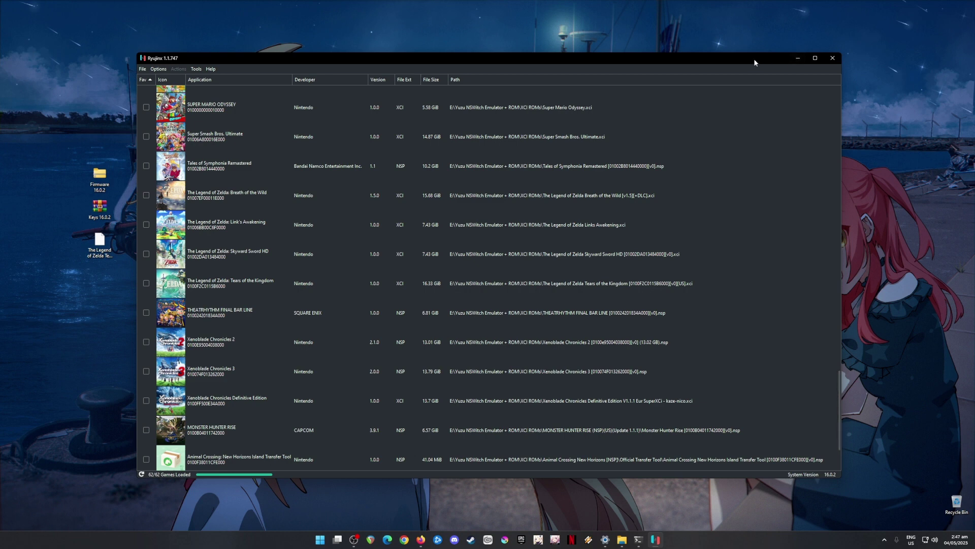
{"action": "left_click", "coordinate": [796, 59]}
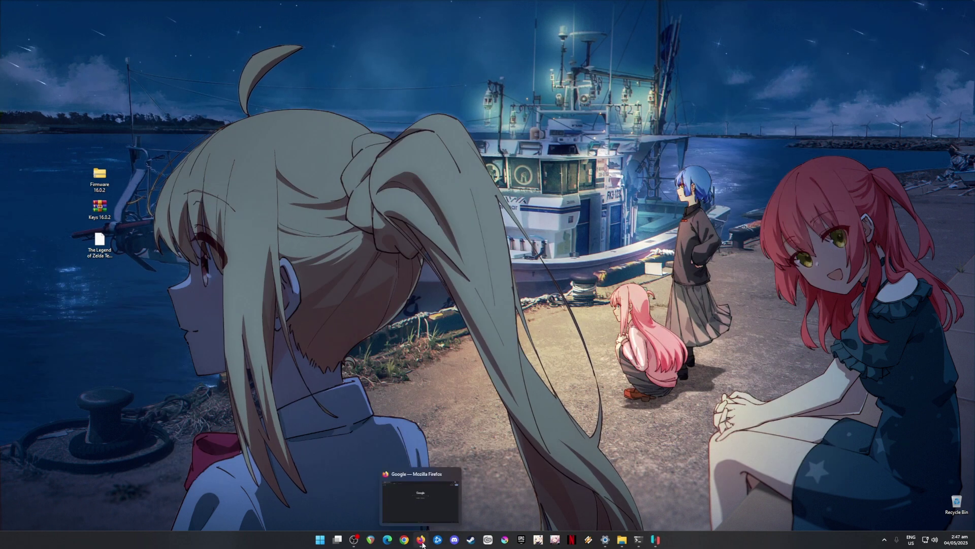
- Search Google for 'ryujinx emulator' and go to the ryujinx.org Download page
{"action": "left_click", "coordinate": [463, 480]}
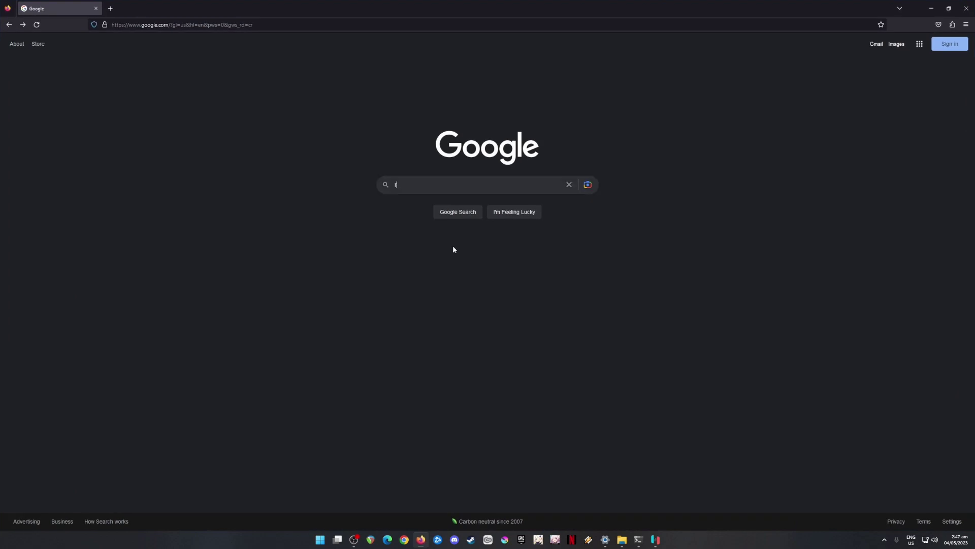
{"action": "type", "text": "ryujinx emulator"}
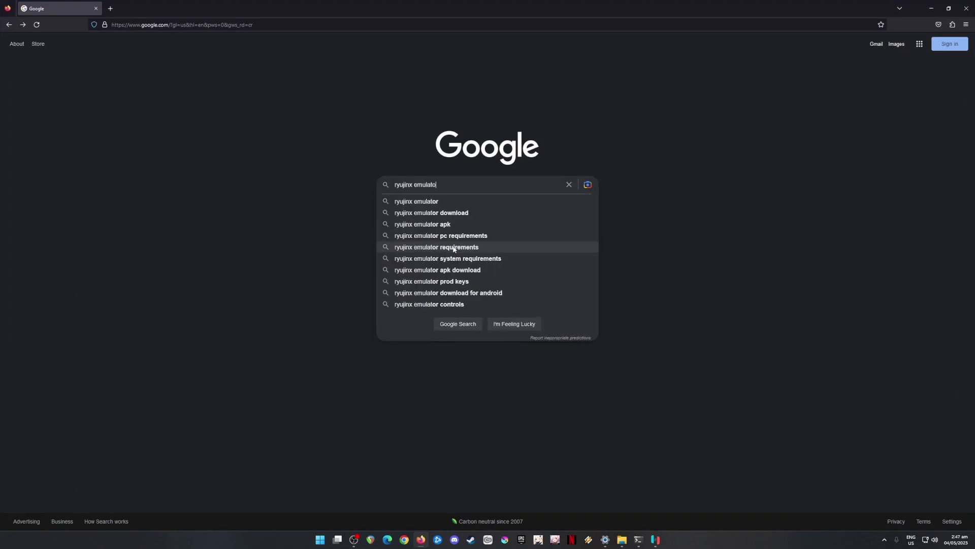
{"action": "key", "text": "Return"}
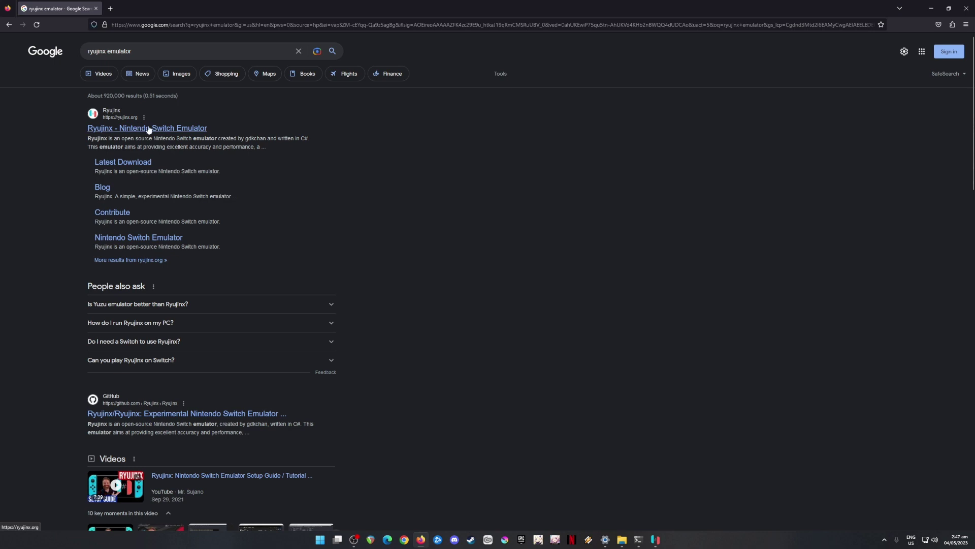
{"action": "left_click", "coordinate": [135, 128]}
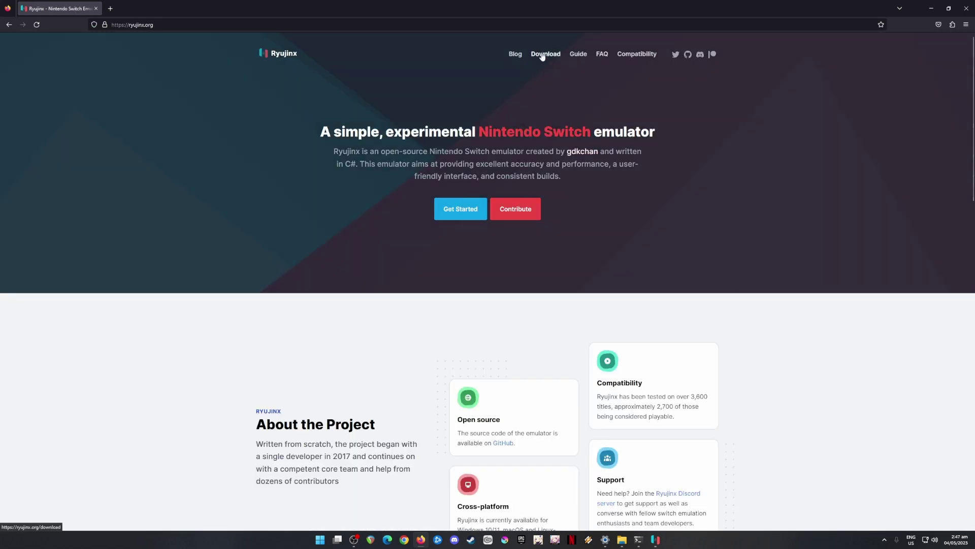
{"action": "left_click", "coordinate": [542, 56]}
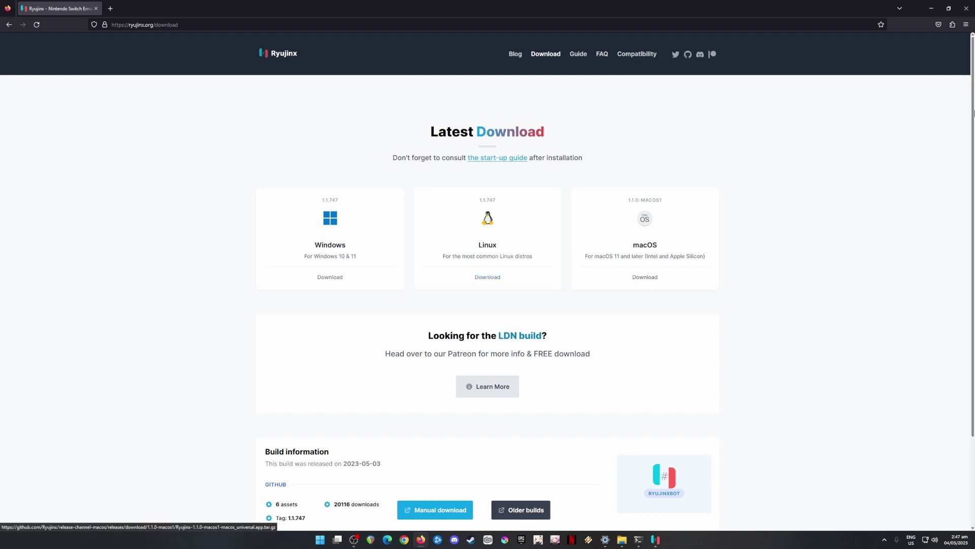
- Minimize Firefox and restore the Ryujinx game library window
{"action": "left_click", "coordinate": [931, 9]}
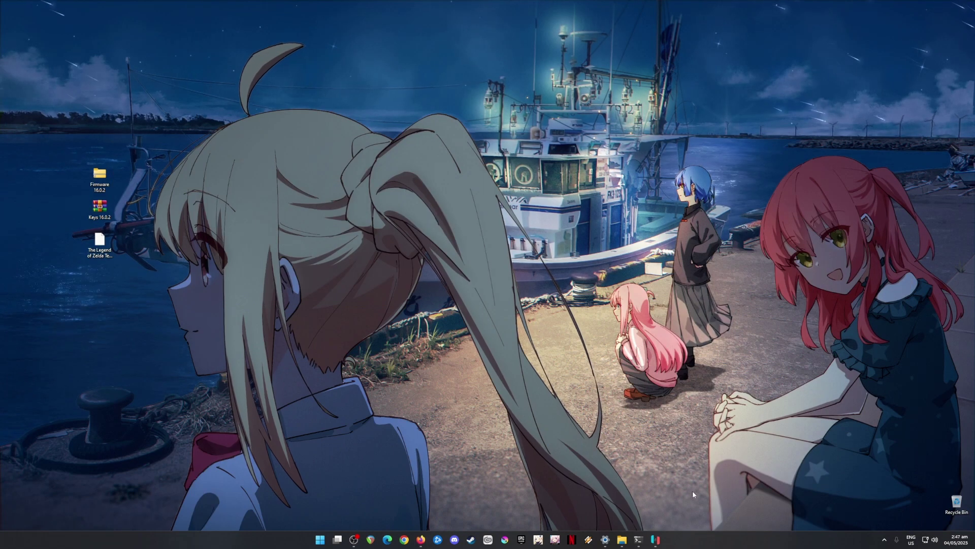
{"action": "mouse_move", "coordinate": [655, 540]}
{"action": "left_click", "coordinate": [646, 474]}
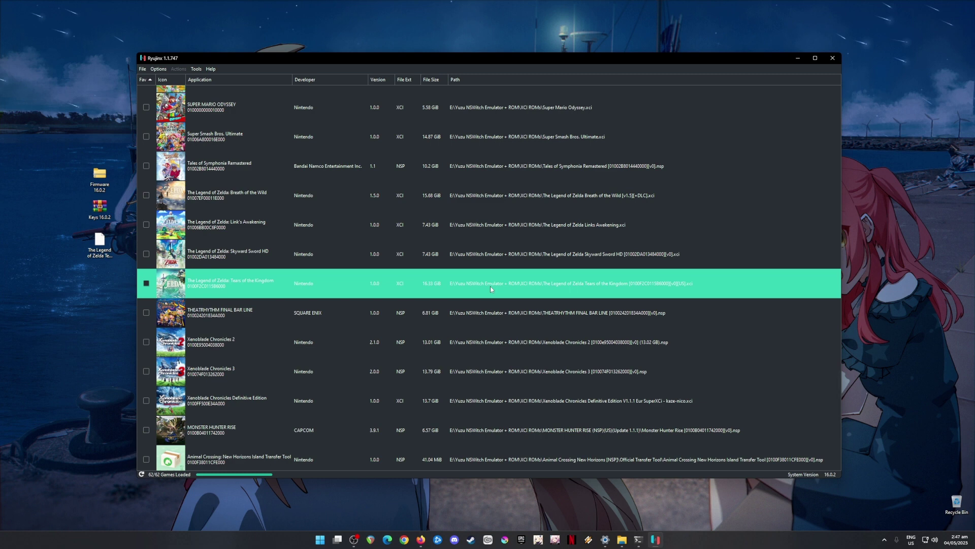
- Select the Firmware, Keys and Zelda desktop files, then highlight Tears of the Kingdom in Ryujinx
{"action": "left_click", "coordinate": [68, 168]}
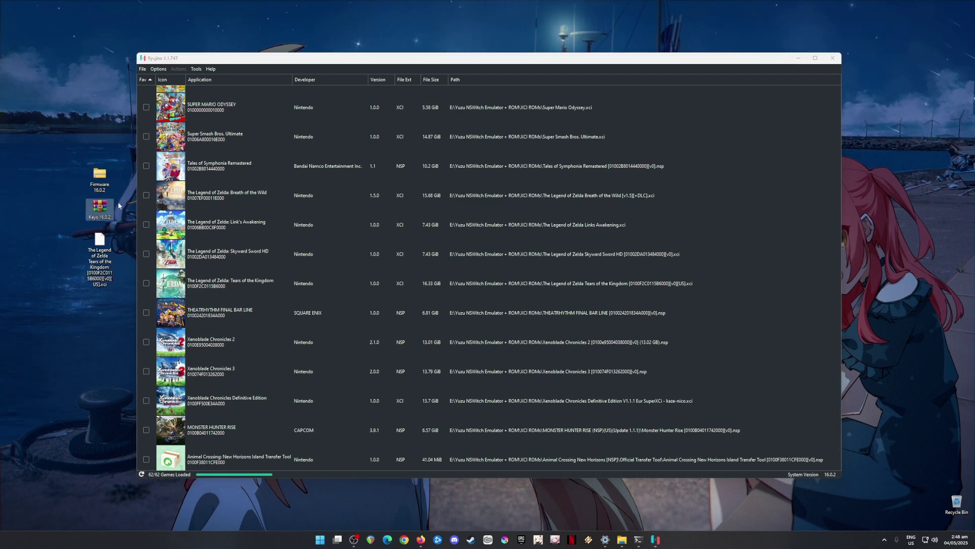
{"action": "left_click_drag", "start_coordinate": [47, 154], "coordinate": [104, 274]}
{"action": "left_click", "coordinate": [103, 275]}
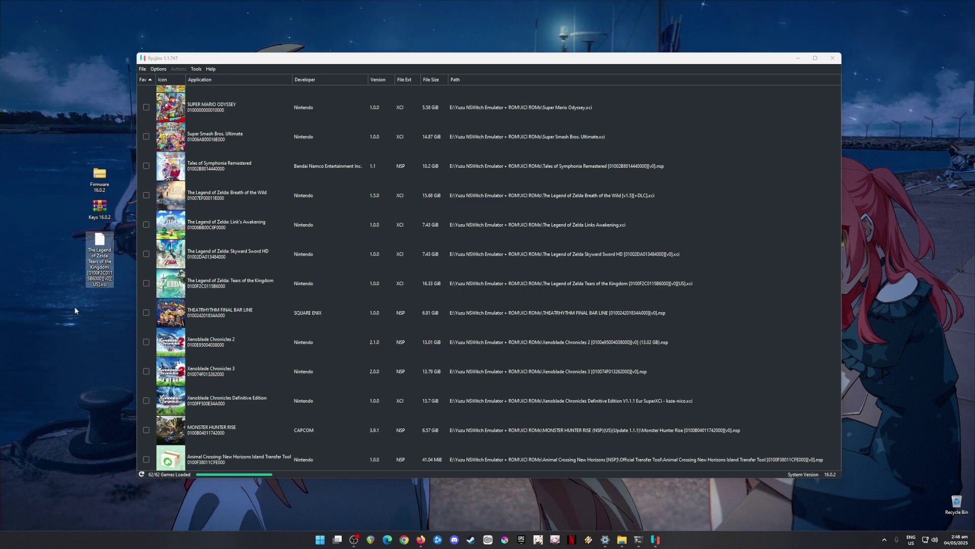
{"action": "left_click_drag", "start_coordinate": [101, 265], "coordinate": [106, 274]}
{"action": "left_click_drag", "start_coordinate": [124, 154], "coordinate": [116, 191]}
{"action": "left_click", "coordinate": [214, 56]}
{"action": "left_click", "coordinate": [336, 285]}
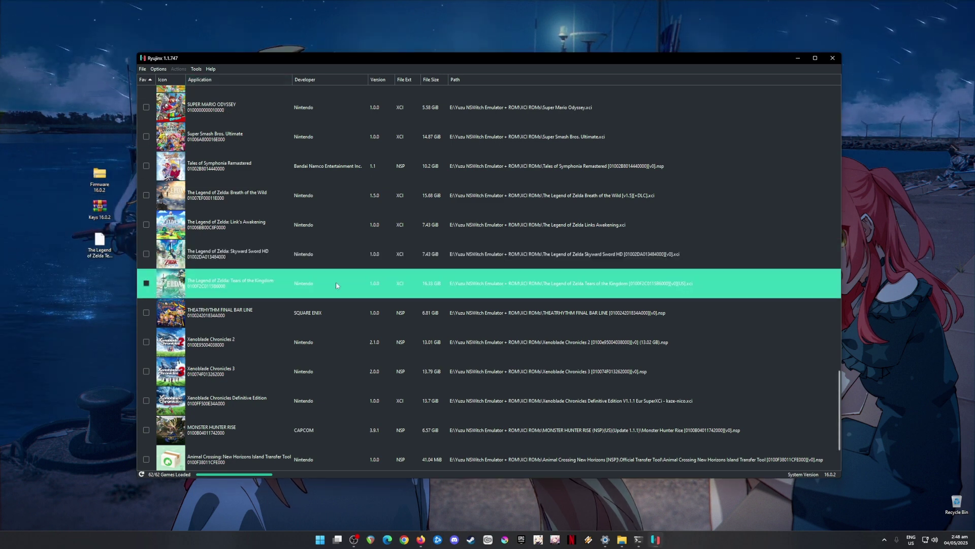
{"action": "left_click", "coordinate": [67, 248]}
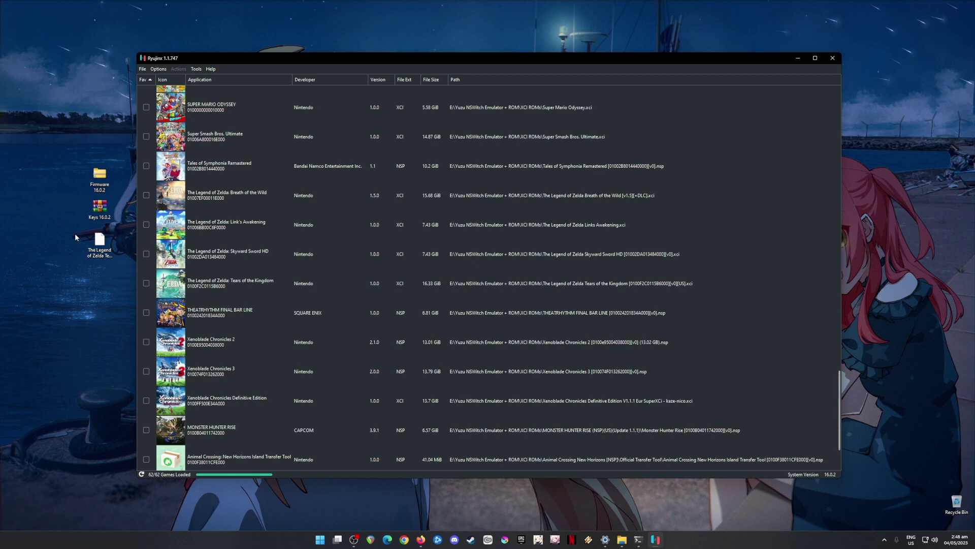
{"action": "left_click_drag", "start_coordinate": [120, 162], "coordinate": [55, 291]}
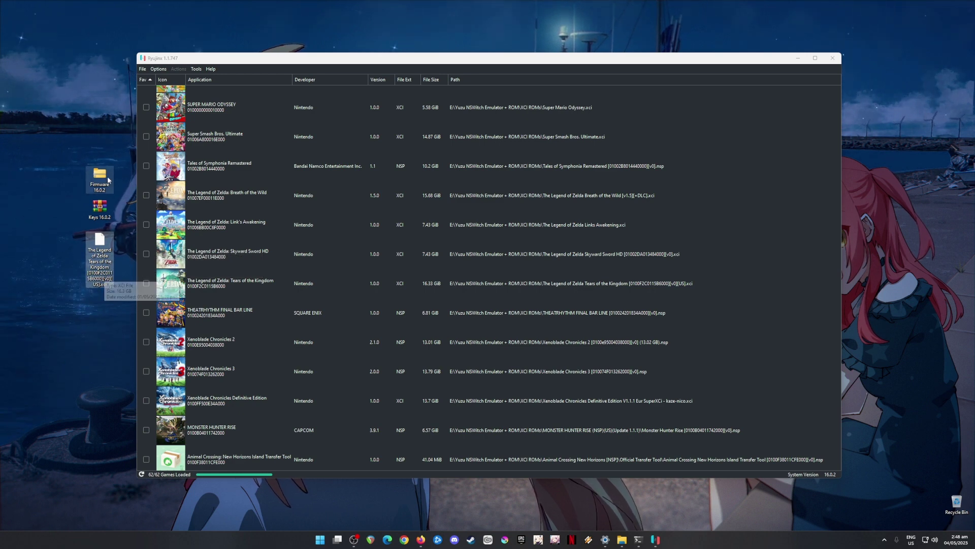
{"action": "left_click_drag", "start_coordinate": [120, 159], "coordinate": [59, 300]}
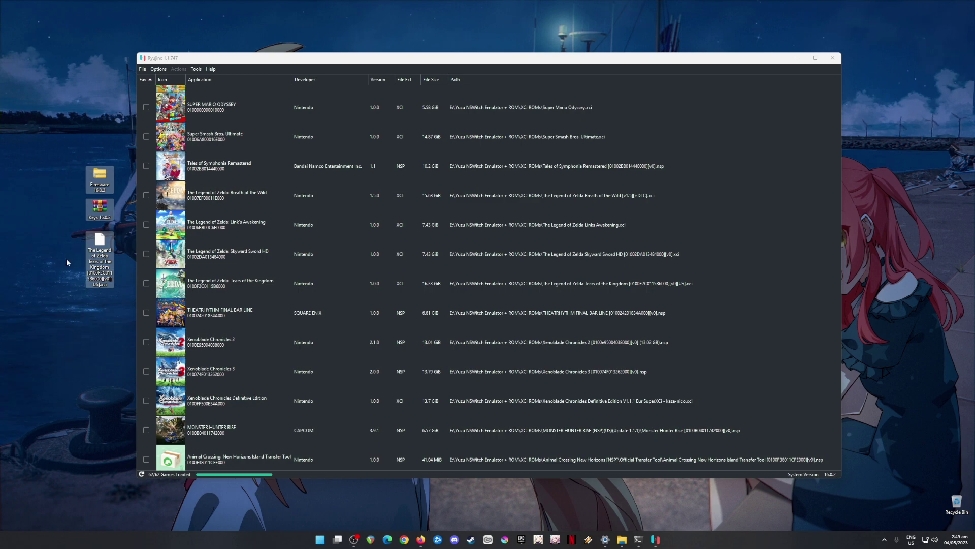
{"action": "left_click_drag", "start_coordinate": [126, 153], "coordinate": [47, 324]}
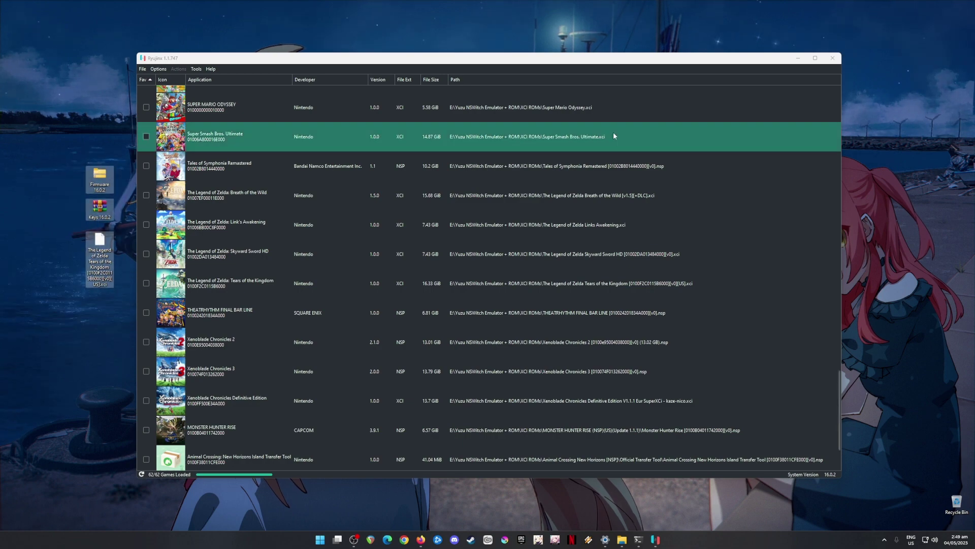
- Minimize Ryujinx and box-select the Firmware 16.0.2, Keys 16.0.2 and Zelda files
{"action": "left_click", "coordinate": [798, 58]}
{"action": "left_click_drag", "start_coordinate": [154, 146], "coordinate": [89, 219]}
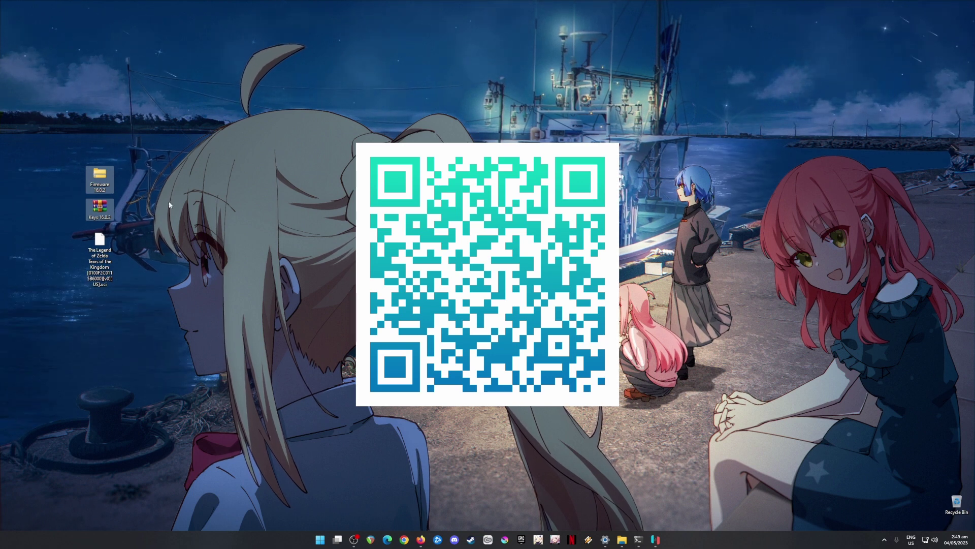
{"action": "left_click_drag", "start_coordinate": [84, 130], "coordinate": [337, 379]}
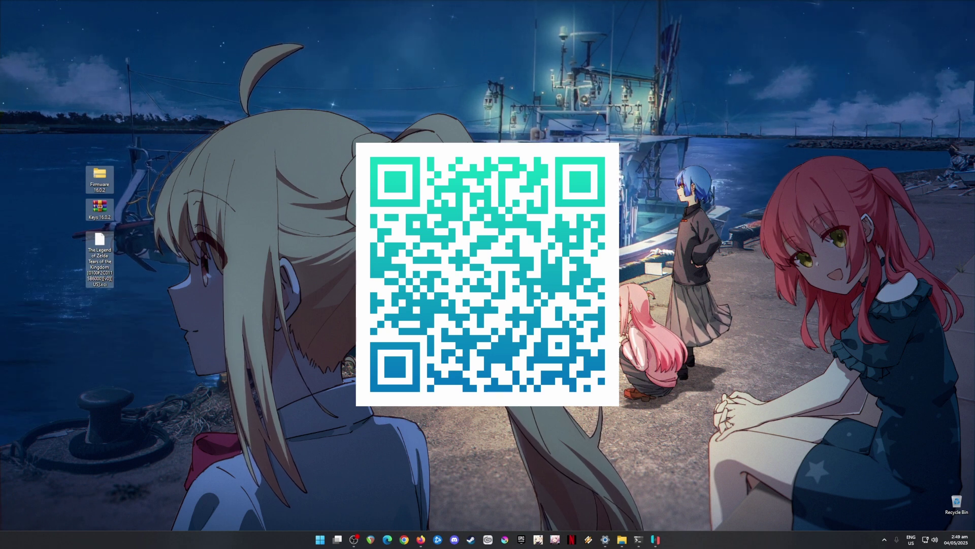
{"action": "left_click", "coordinate": [100, 261]}
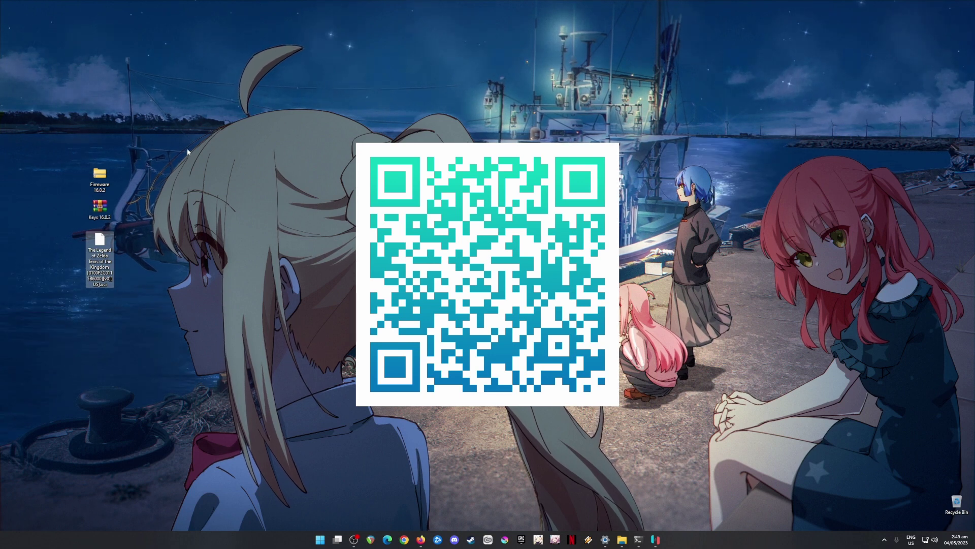
{"action": "left_click_drag", "start_coordinate": [183, 152], "coordinate": [50, 207]}
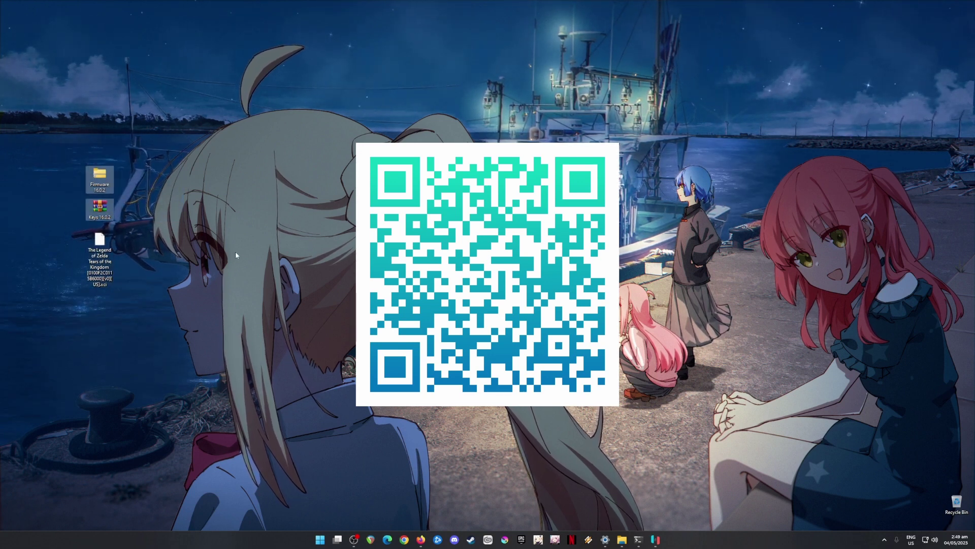
{"action": "left_click_drag", "start_coordinate": [178, 132], "coordinate": [9, 311]}
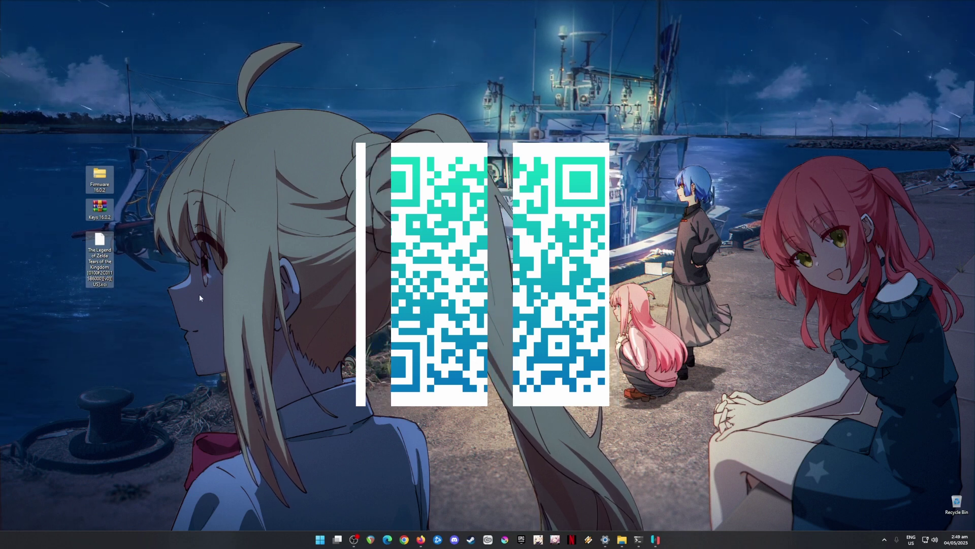
{"action": "left_click_drag", "start_coordinate": [168, 152], "coordinate": [56, 299]}
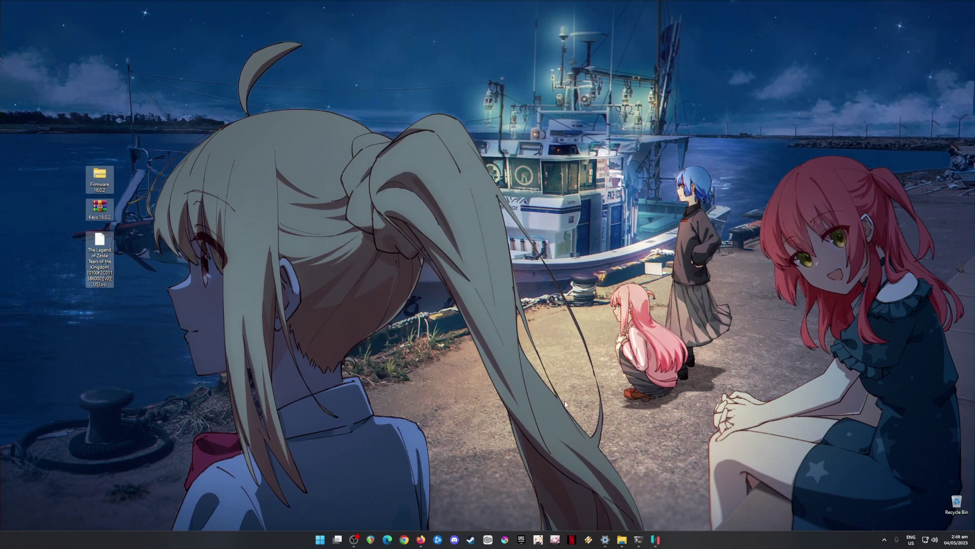
- Restore Ryujinx and open its data folder via File > Open Ryujinx Folder
{"action": "mouse_move", "coordinate": [672, 543]}
{"action": "left_click", "coordinate": [610, 463]}
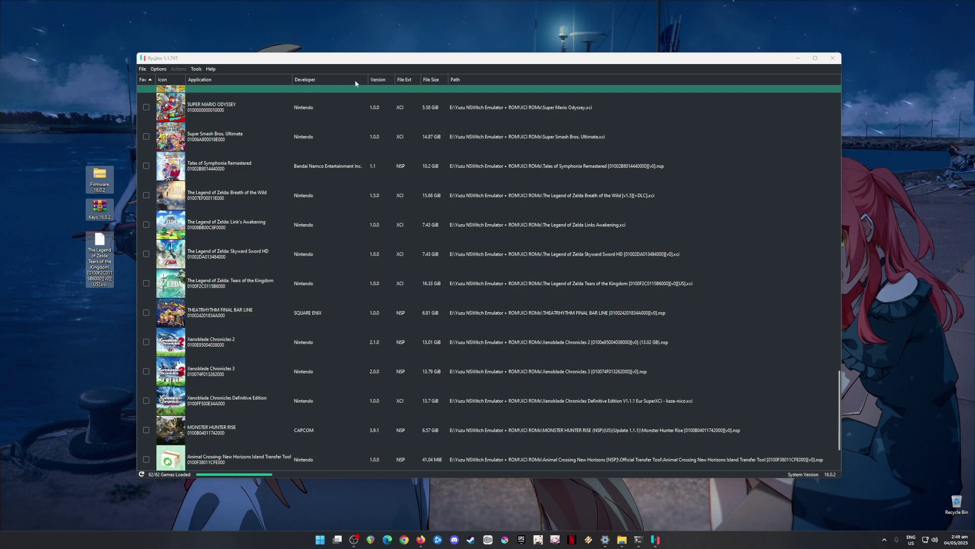
{"action": "left_click", "coordinate": [191, 57]}
{"action": "left_click", "coordinate": [143, 69]}
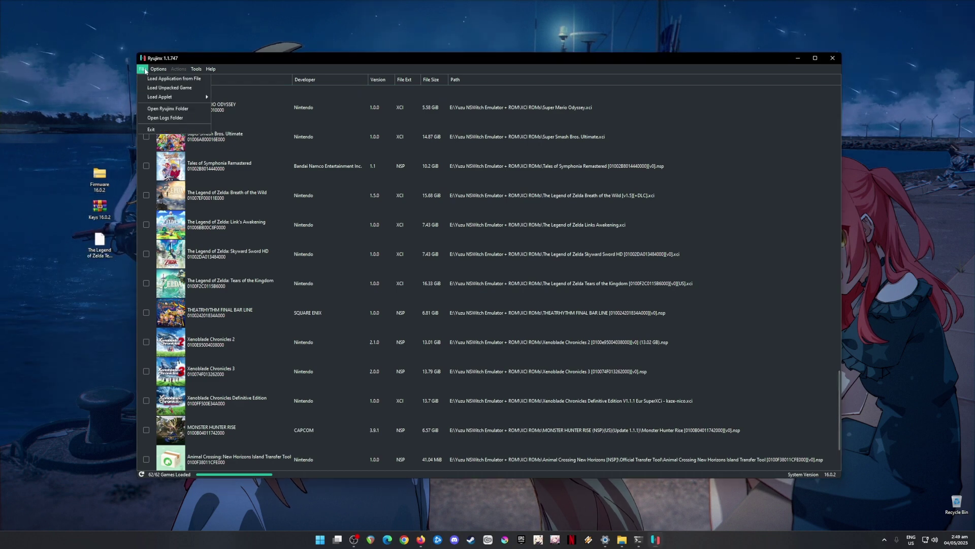
{"action": "left_click", "coordinate": [158, 108]}
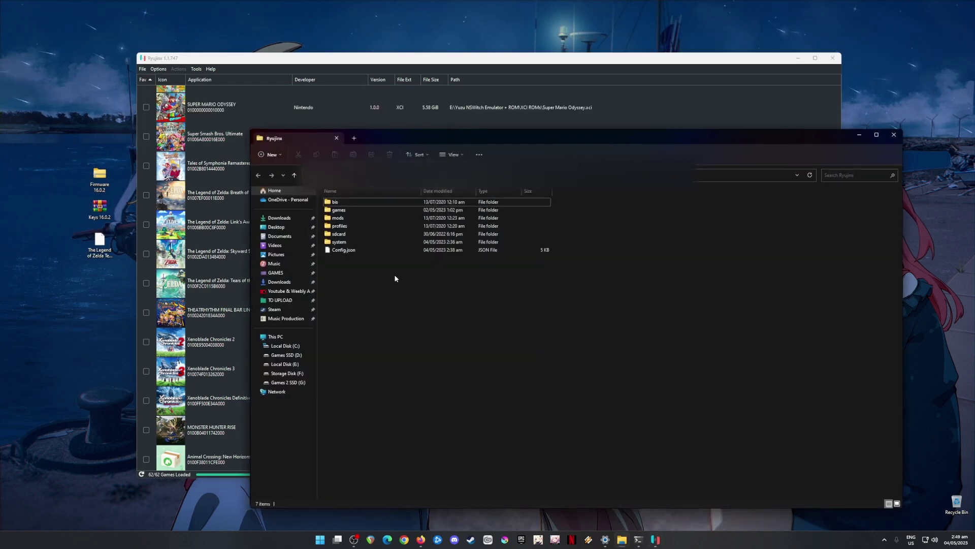
- Open the system folder, then open the Keys 16.0.2 archive from the desktop
{"action": "left_click", "coordinate": [343, 243]}
{"action": "double_click", "coordinate": [373, 243]}
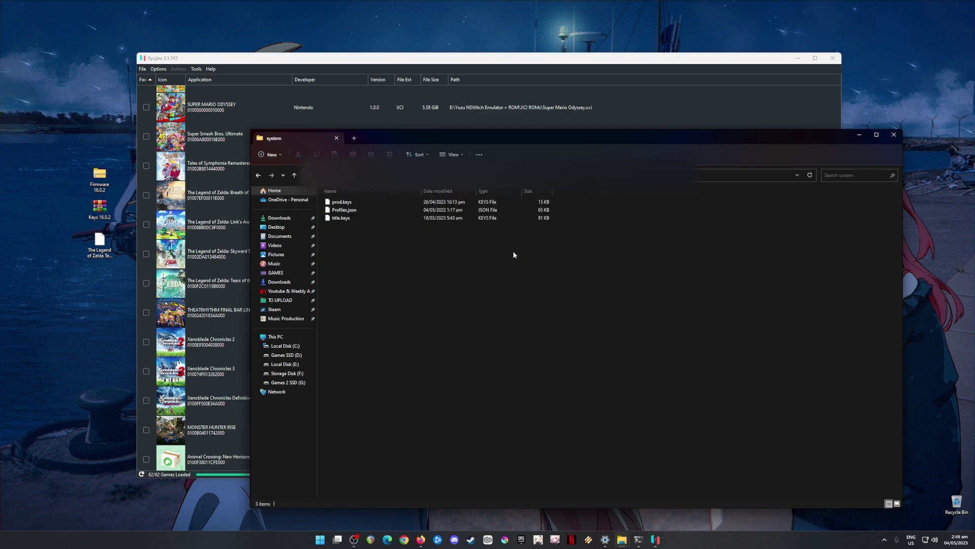
{"action": "double_click", "coordinate": [99, 207]}
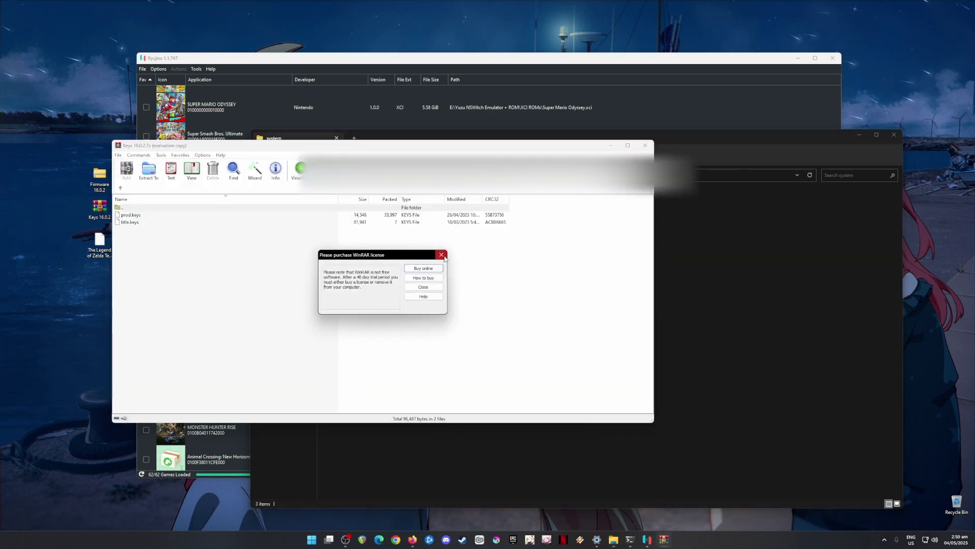
- Drop prod.keys and title.keys into the system folder, replacing the old files, and close both windows
{"action": "left_click_drag", "start_coordinate": [280, 235], "coordinate": [586, 276]}
{"action": "left_click", "coordinate": [472, 208]}
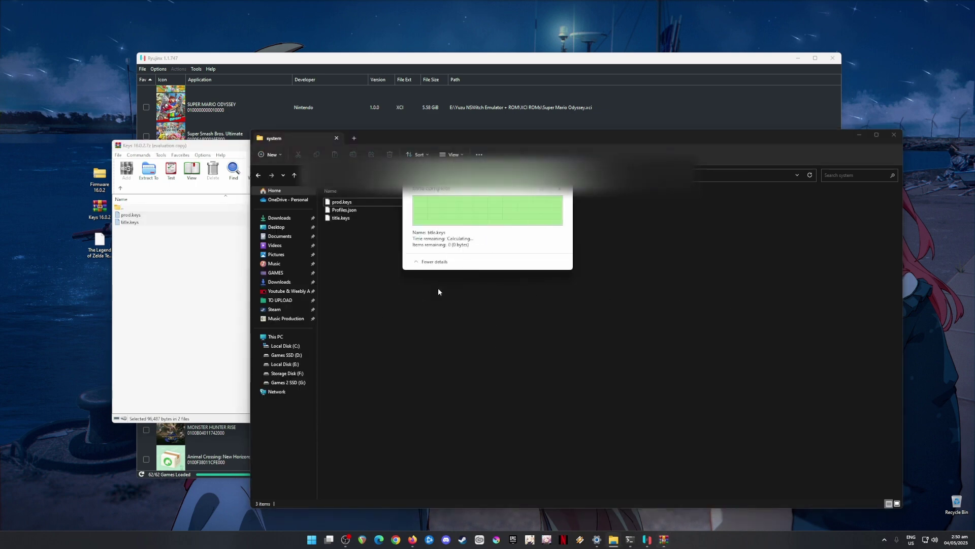
{"action": "left_click", "coordinate": [894, 134]}
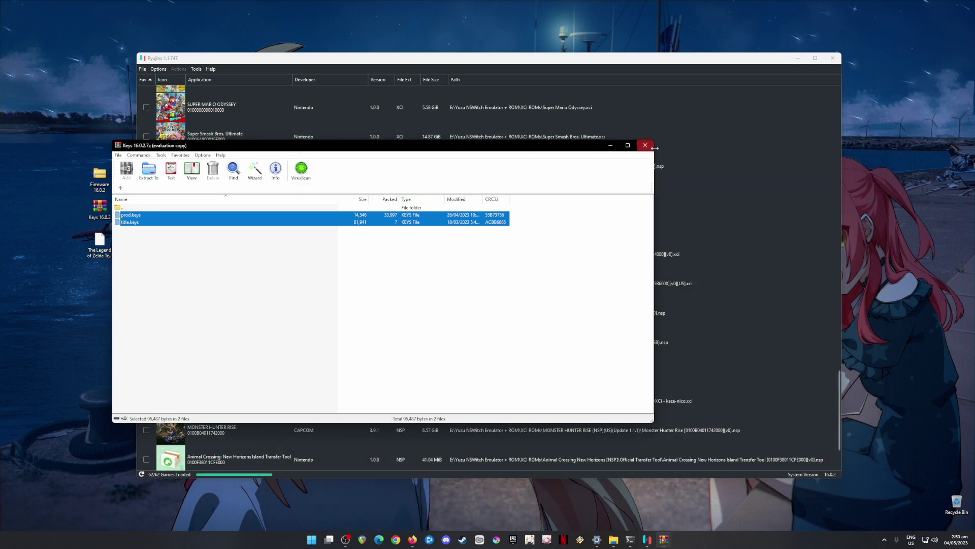
{"action": "left_click", "coordinate": [652, 152]}
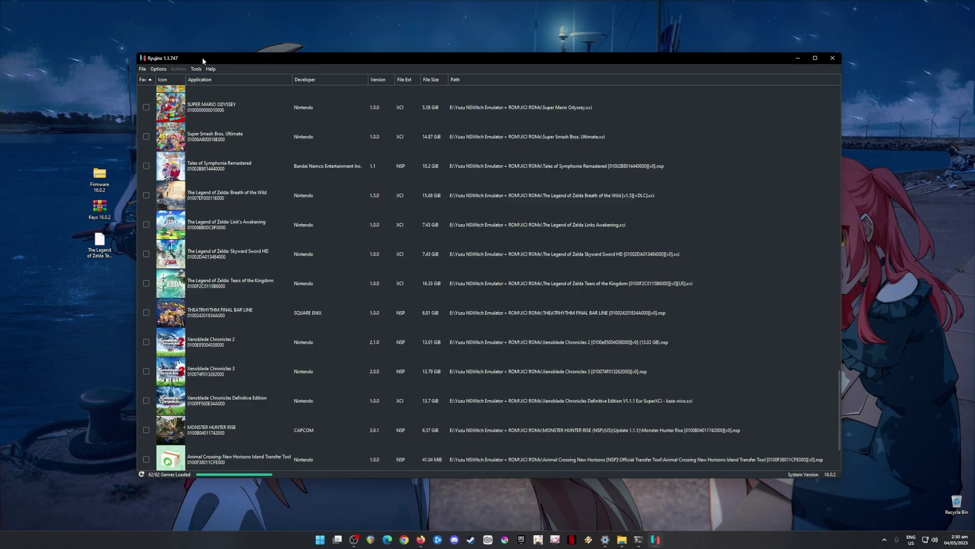
- Install firmware 16.0.2 via Tools > Install Firmware from the Firmware 16.0.2 archive
{"action": "left_click", "coordinate": [197, 68]}
{"action": "mouse_move", "coordinate": [224, 78]}
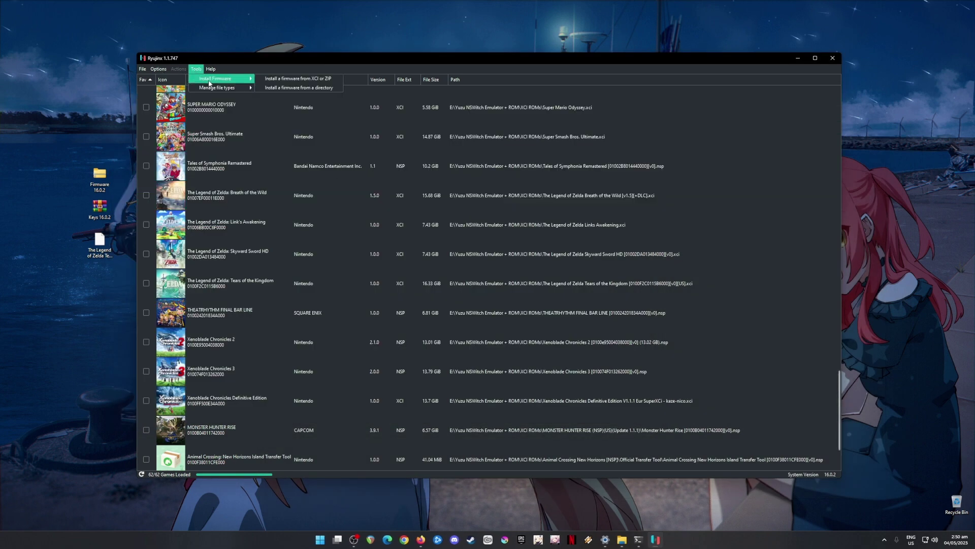
{"action": "left_click", "coordinate": [296, 80]}
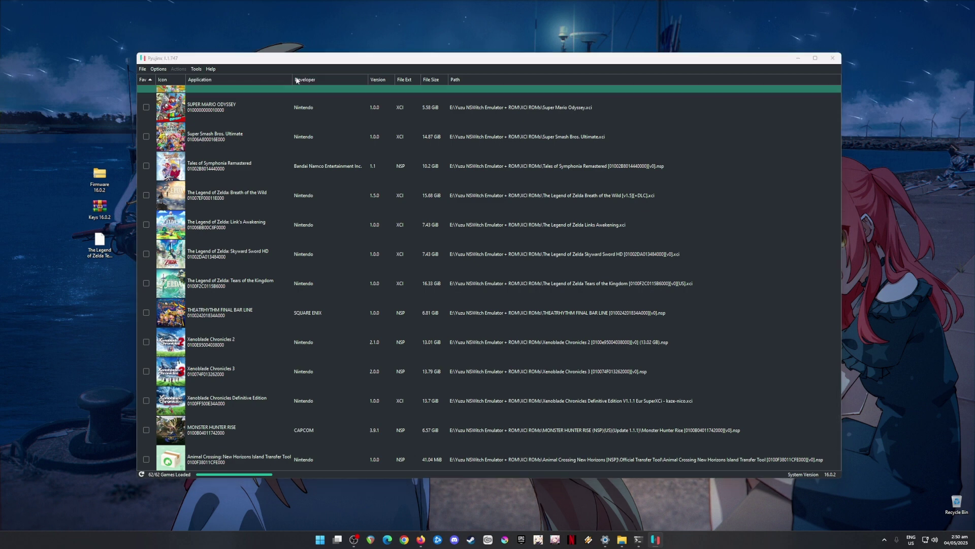
{"action": "left_click", "coordinate": [227, 125]}
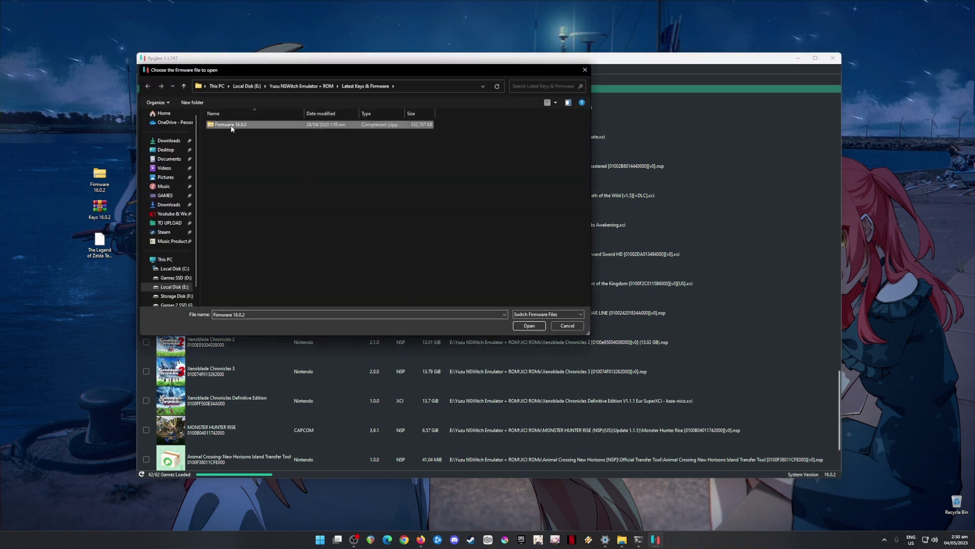
{"action": "left_click", "coordinate": [539, 325]}
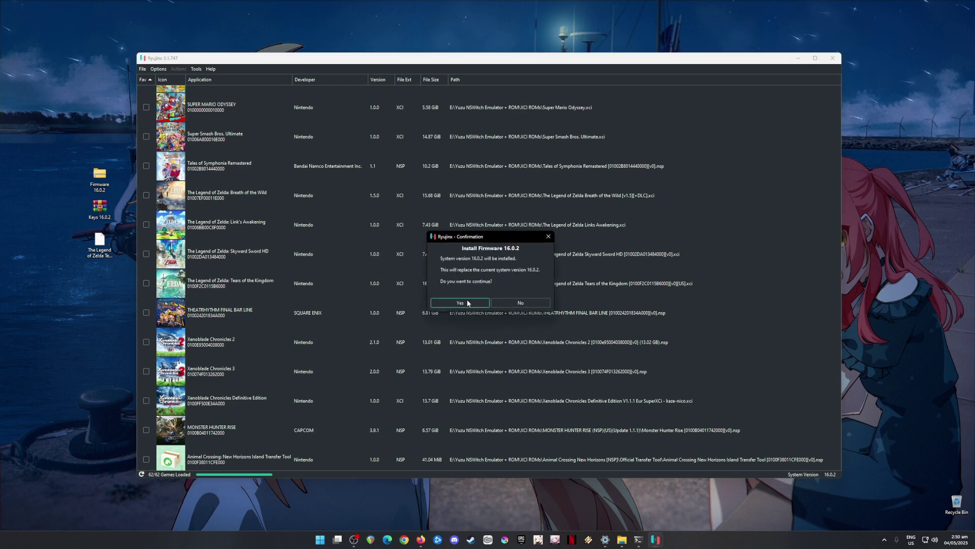
{"action": "left_click", "coordinate": [463, 306]}
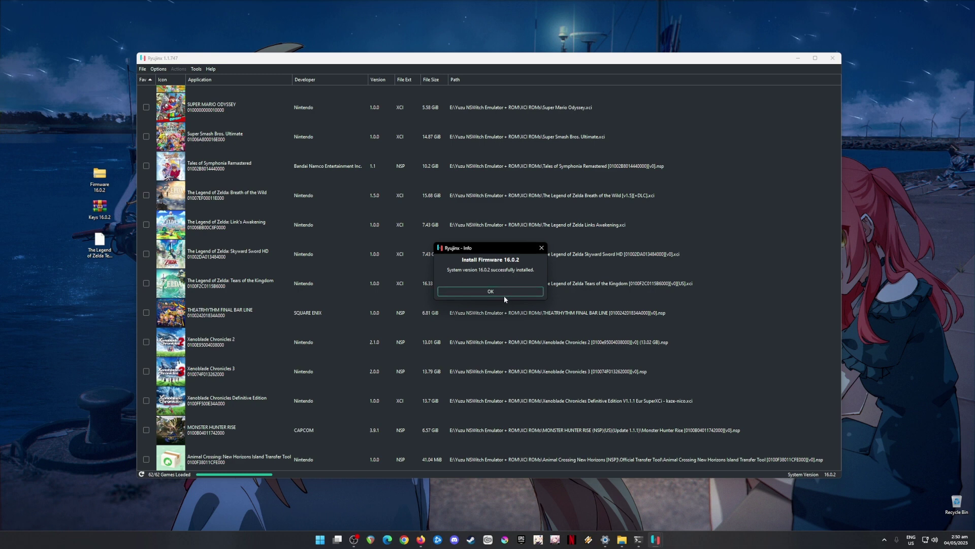
{"action": "left_click", "coordinate": [490, 293]}
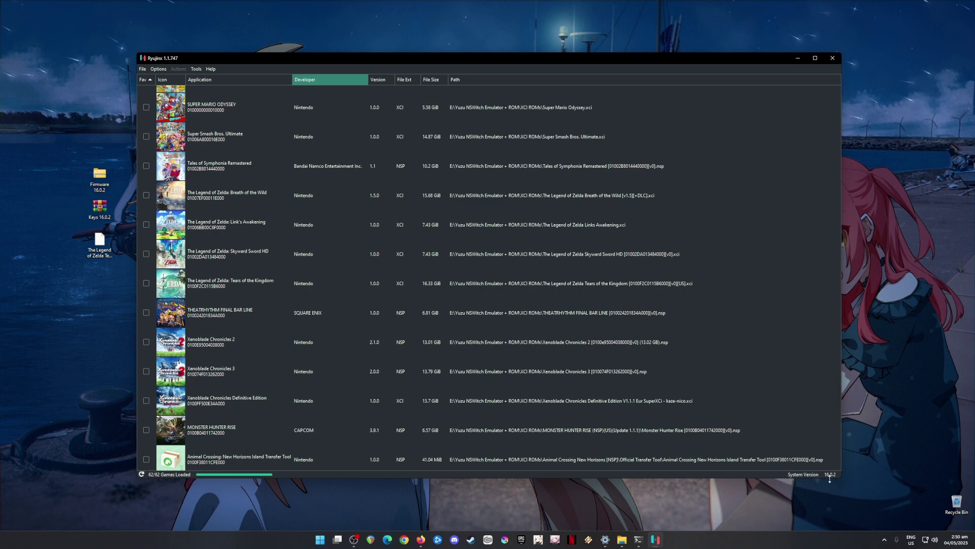
{"action": "left_click", "coordinate": [99, 176]}
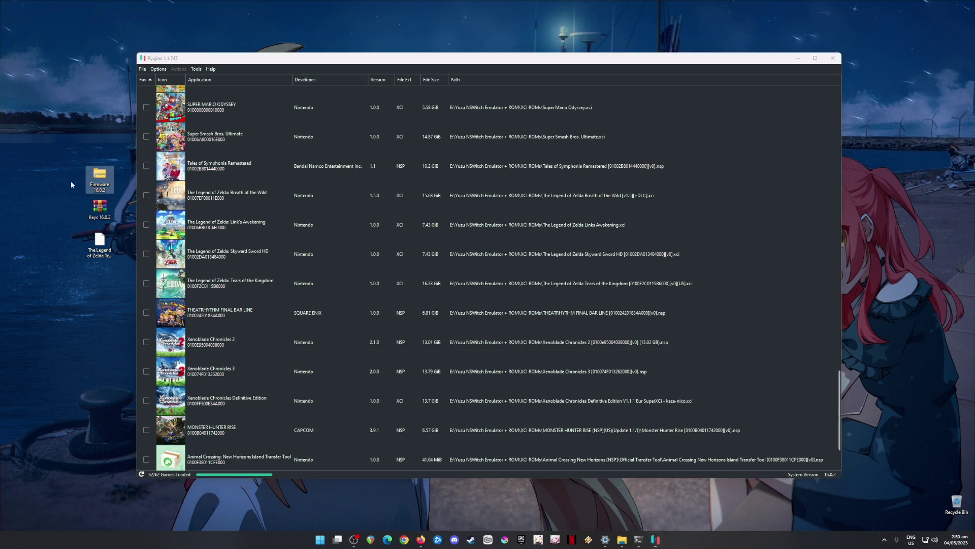
{"action": "left_click", "coordinate": [245, 218]}
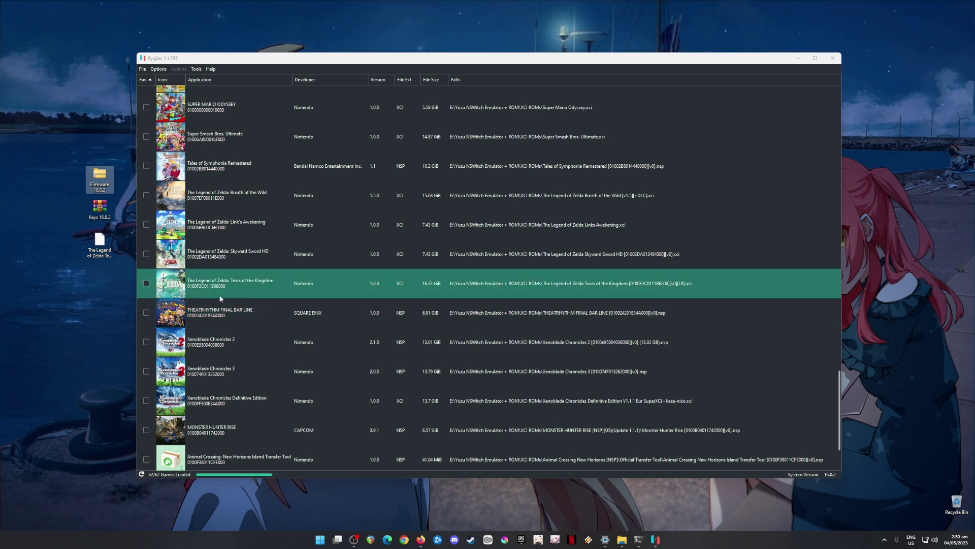
{"action": "left_click_drag", "start_coordinate": [123, 144], "coordinate": [66, 264]}
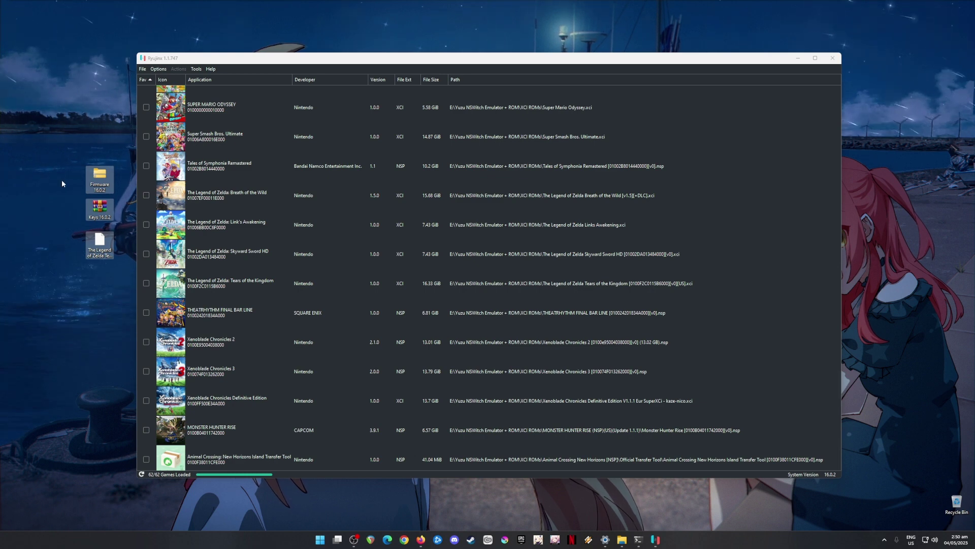
{"action": "left_click_drag", "start_coordinate": [120, 144], "coordinate": [66, 308]}
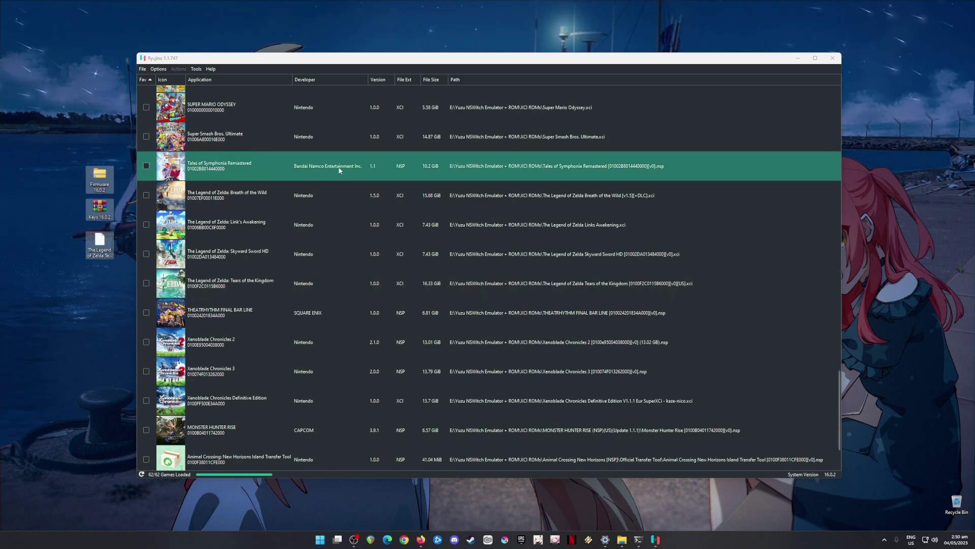
{"action": "left_click", "coordinate": [314, 61]}
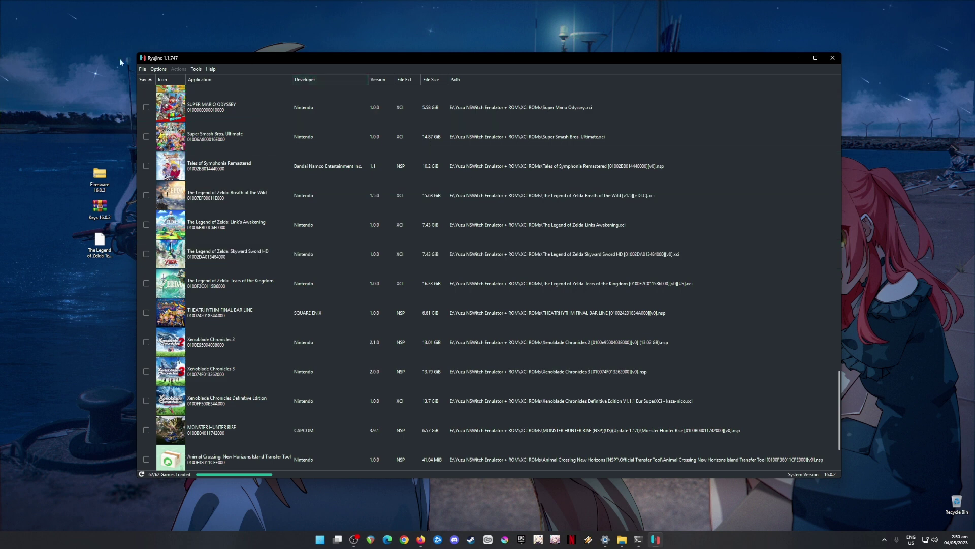
- Open Options > Settings and select the XCI ROMs game directory
{"action": "left_click", "coordinate": [158, 70]}
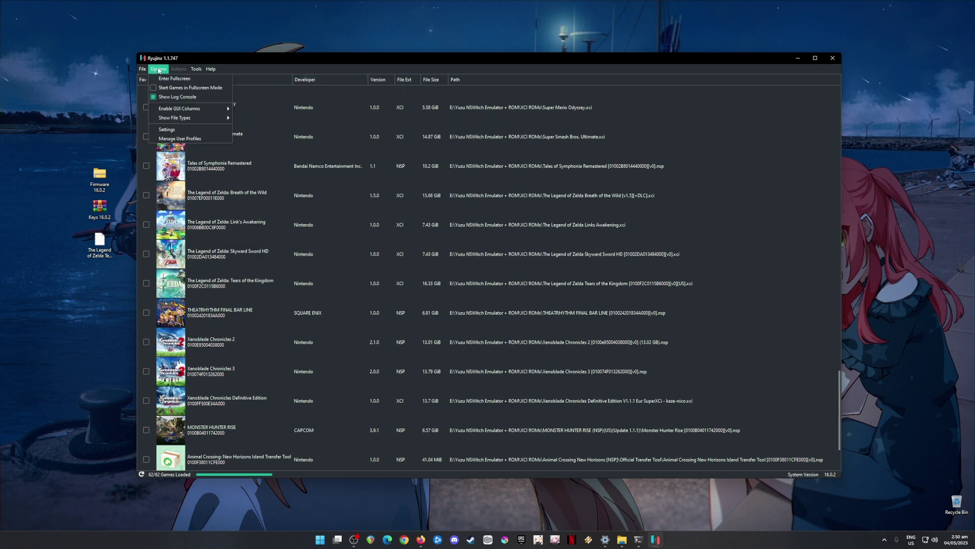
{"action": "left_click", "coordinate": [208, 131]}
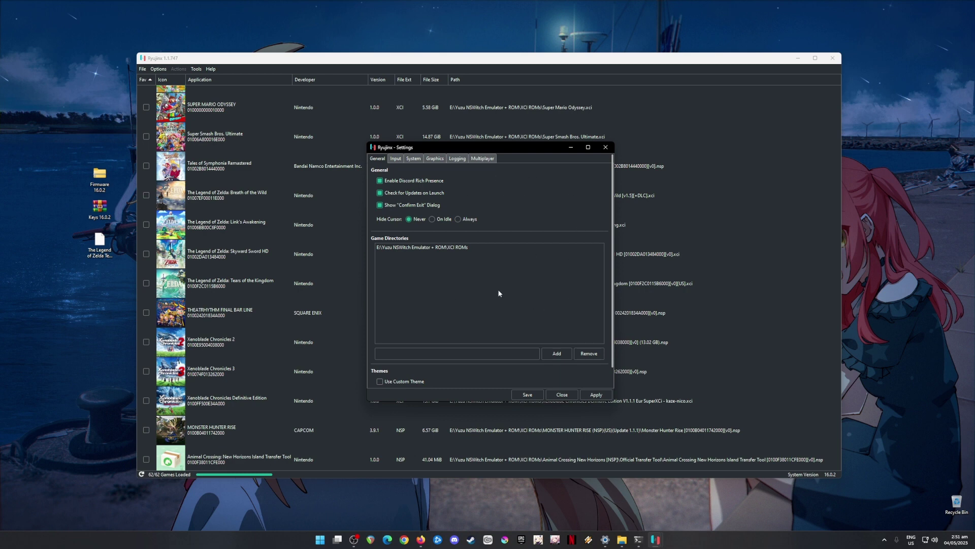
{"action": "left_click", "coordinate": [397, 248]}
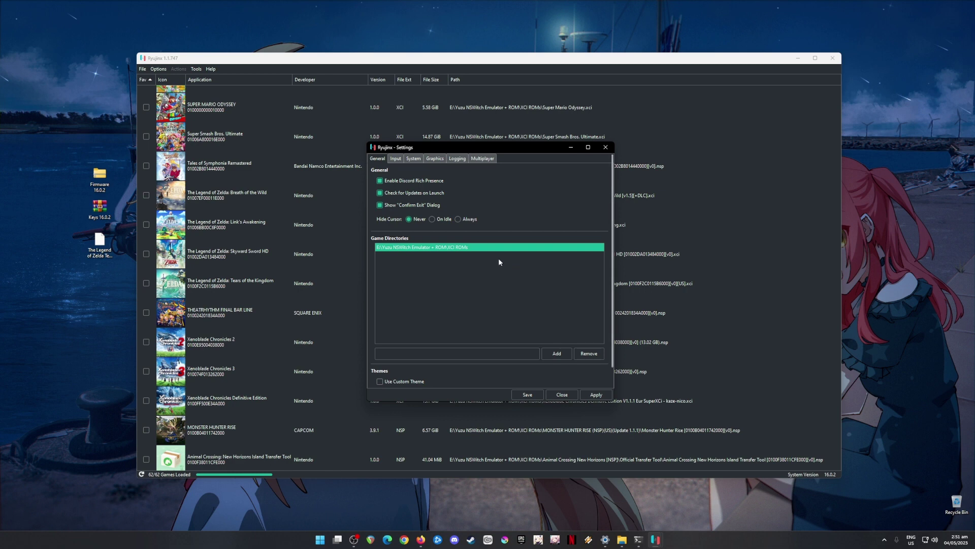
- Drag the Zelda game file into the Game Directories list, then go to Input settings
{"action": "left_click", "coordinate": [102, 254]}
{"action": "left_click_drag", "start_coordinate": [101, 266], "coordinate": [507, 276]}
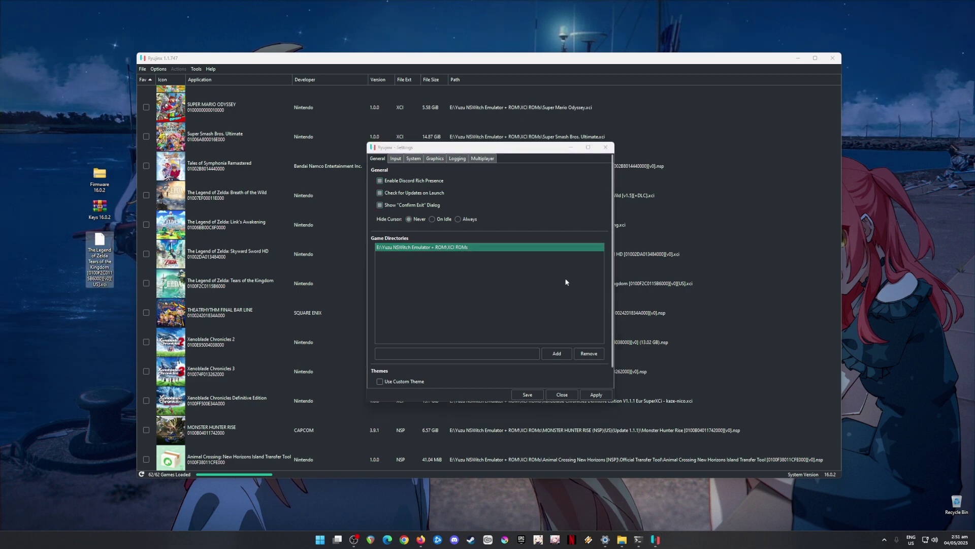
{"action": "left_click", "coordinate": [395, 158]}
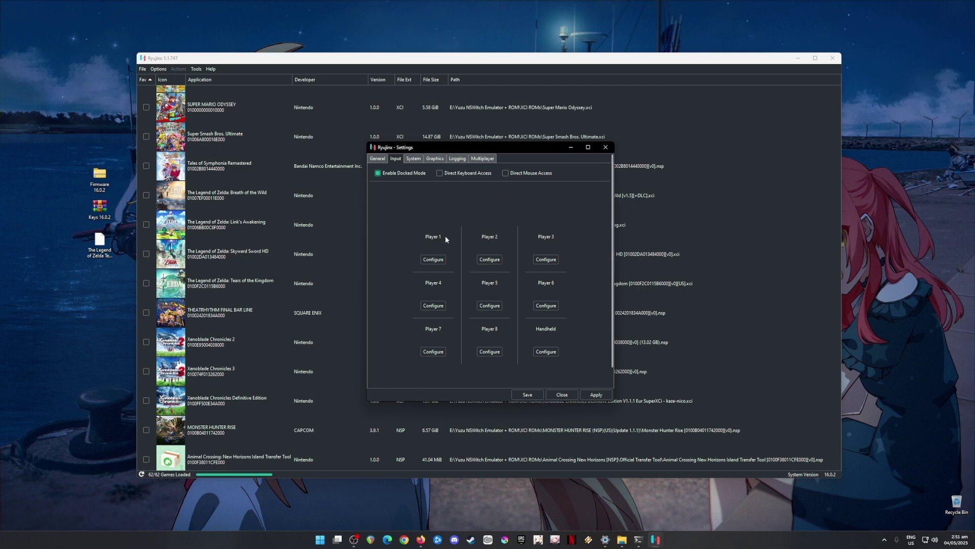
- Configure Player 1 as a Nintendo Switch Pro Controller with the Default profile and save
{"action": "left_click", "coordinate": [434, 261]}
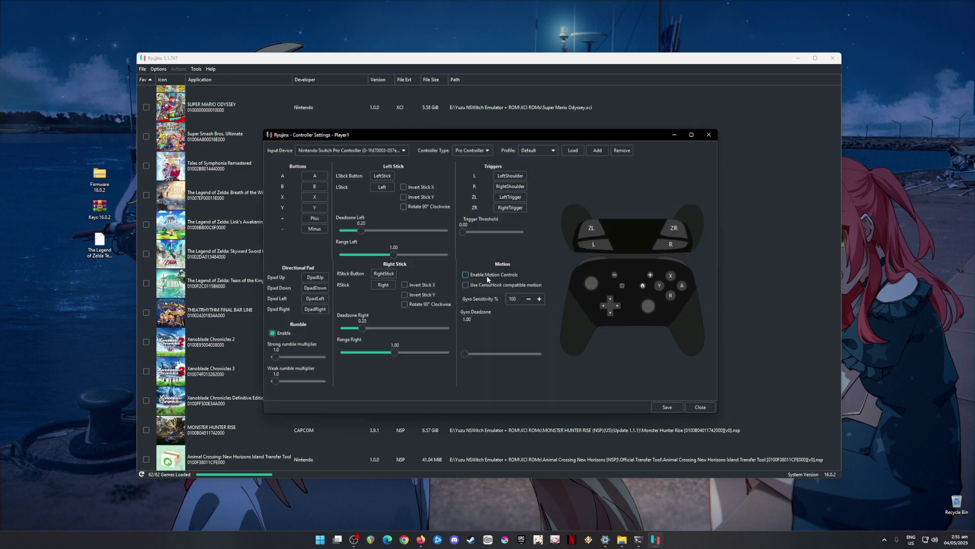
{"action": "left_click", "coordinate": [327, 149]}
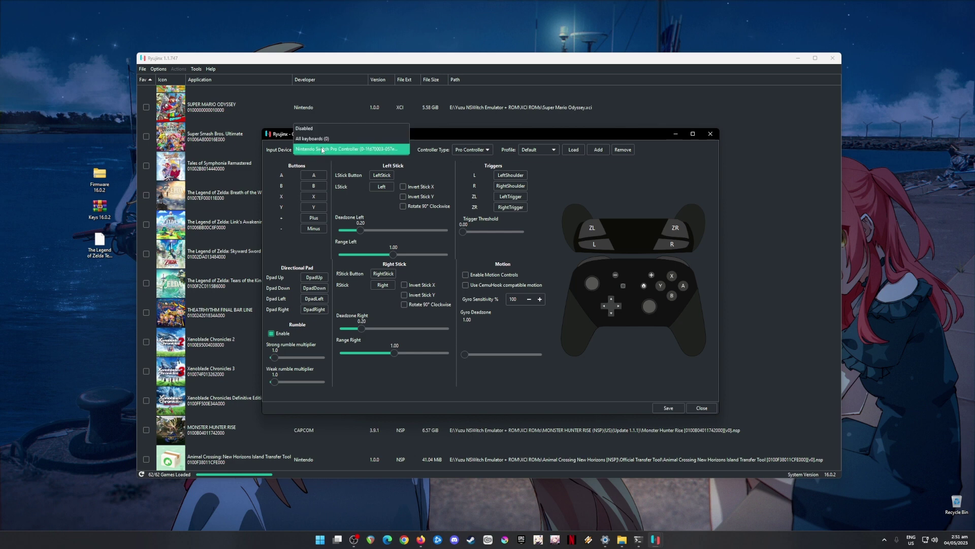
{"action": "left_click", "coordinate": [337, 150]}
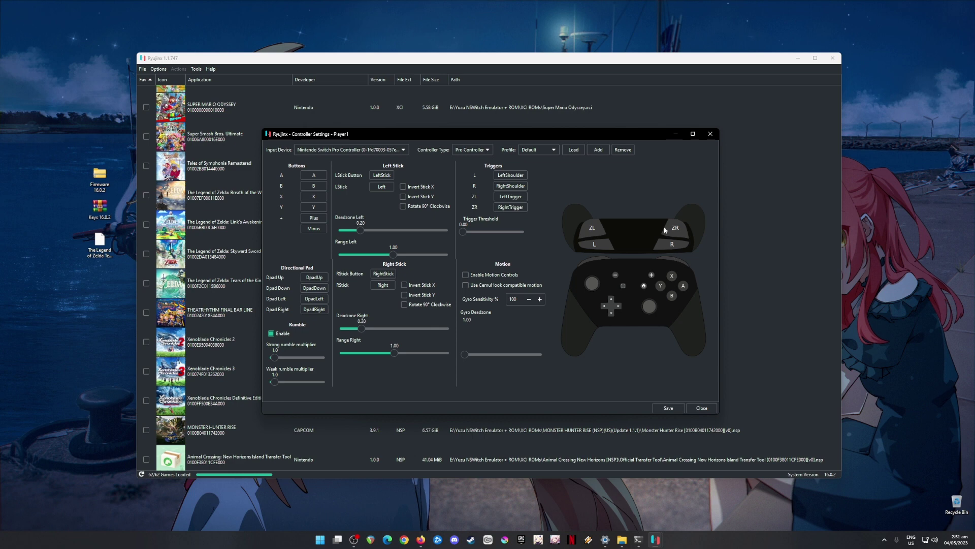
{"action": "left_click", "coordinate": [668, 407]}
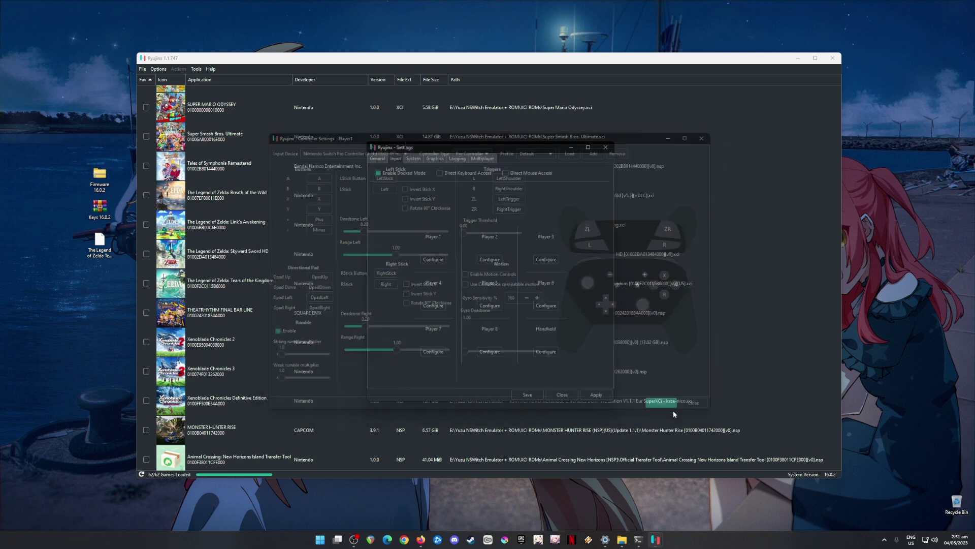
- Set the Graphics resolution scale to 2x (1440p/2160p), save, then select Breath of the Wild
{"action": "left_click", "coordinate": [412, 160]}
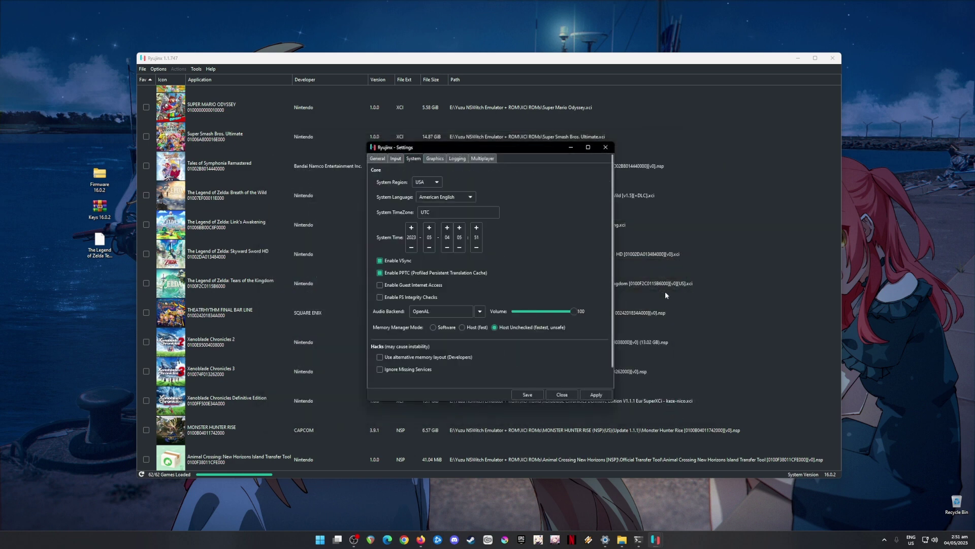
{"action": "scroll", "coordinate": [578, 294], "scroll_direction": "down", "scroll_amount": 1}
{"action": "scroll", "coordinate": [565, 227], "scroll_direction": "up", "scroll_amount": 1}
{"action": "left_click", "coordinate": [435, 159]}
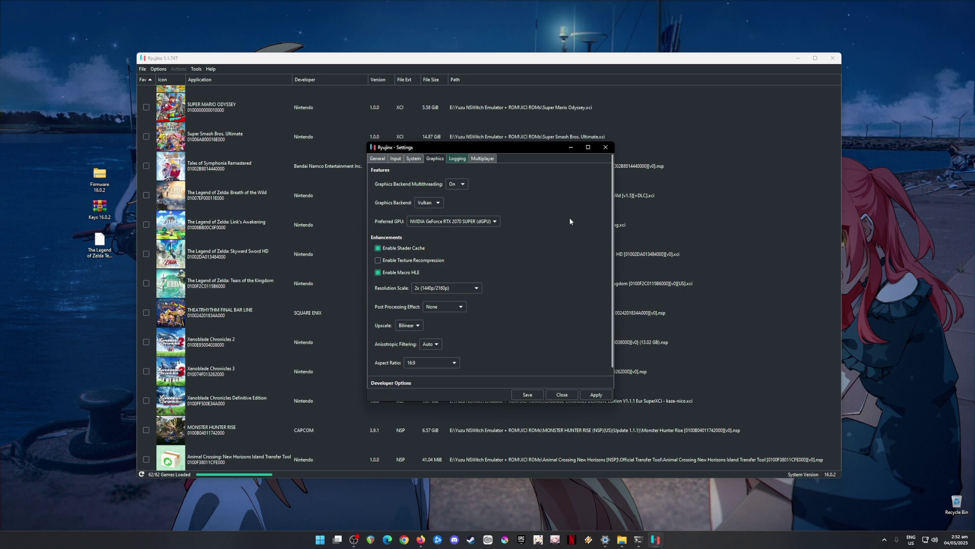
{"action": "scroll", "coordinate": [568, 256], "scroll_direction": "down", "scroll_amount": 1}
{"action": "scroll", "coordinate": [568, 254], "scroll_direction": "up", "scroll_amount": 1}
{"action": "scroll", "coordinate": [556, 287], "scroll_direction": "down", "scroll_amount": 1}
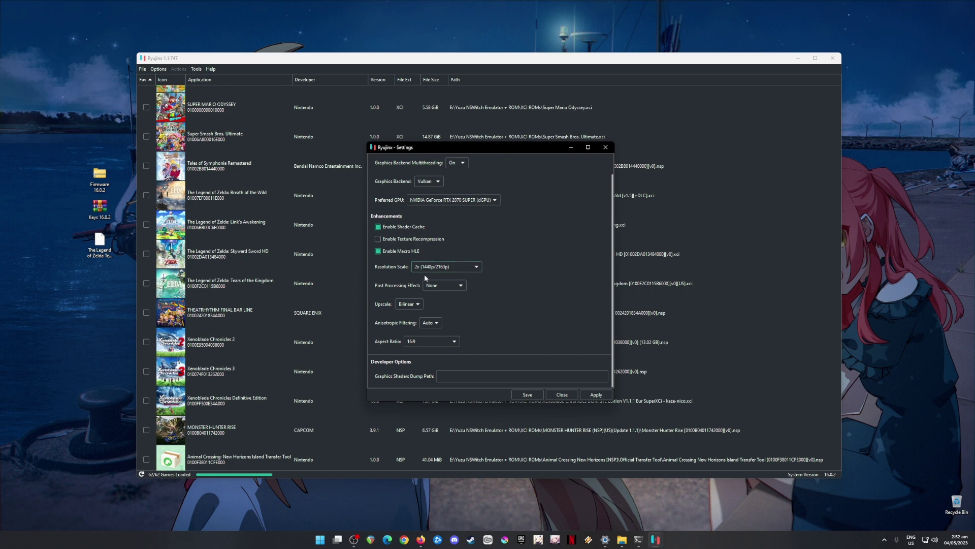
{"action": "left_click", "coordinate": [465, 268]}
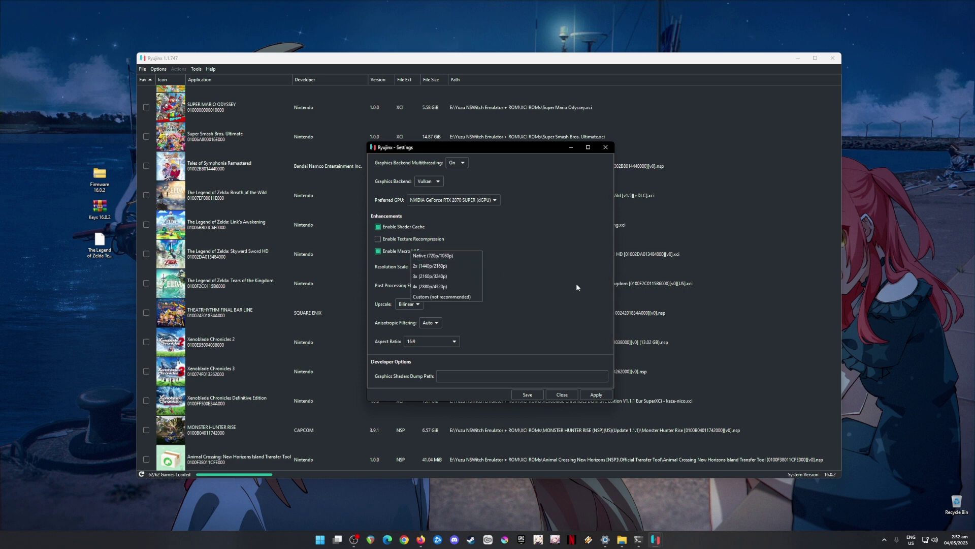
{"action": "left_click", "coordinate": [430, 265]}
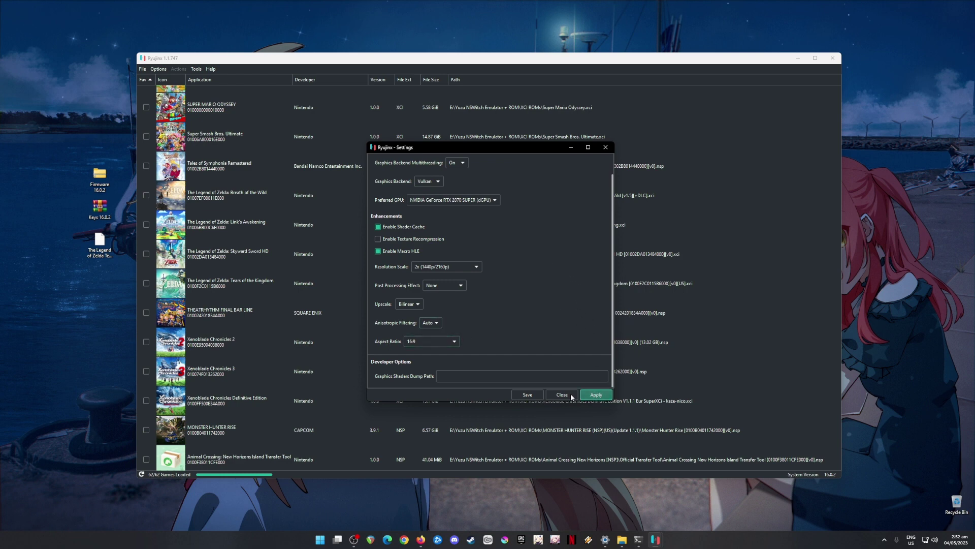
{"action": "left_click", "coordinate": [539, 395]}
{"action": "left_click", "coordinate": [315, 199]}
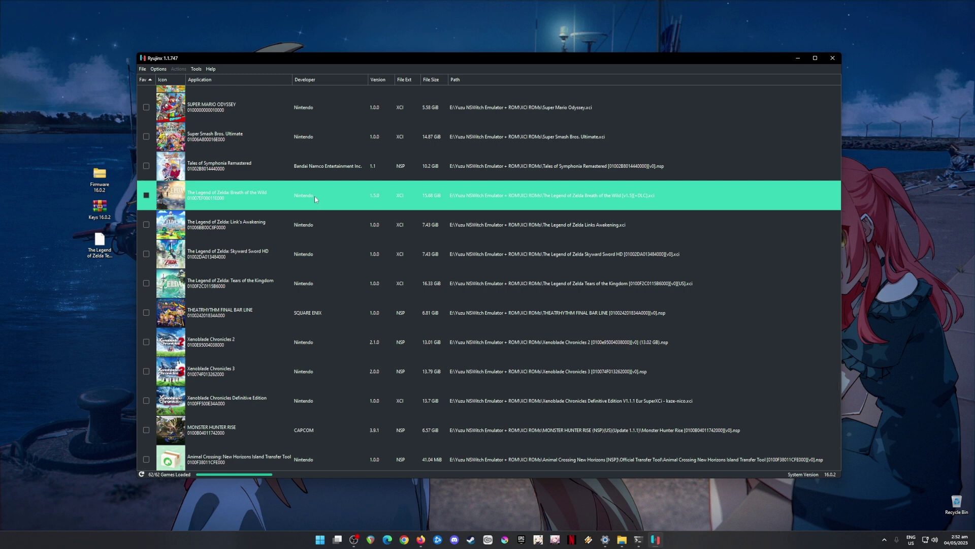
- Select The Legend of Zelda: Tears of the Kingdom and let the library finish loading
{"action": "left_click", "coordinate": [347, 290]}
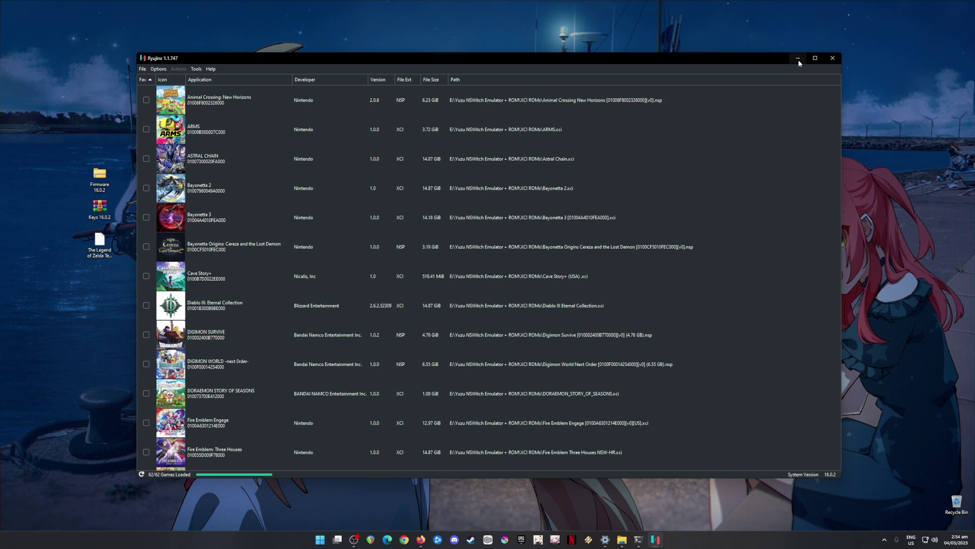
- Minimize Ryujinx to reveal the desktop with the Firmware, Keys and Zelda files
{"action": "left_click", "coordinate": [797, 59]}
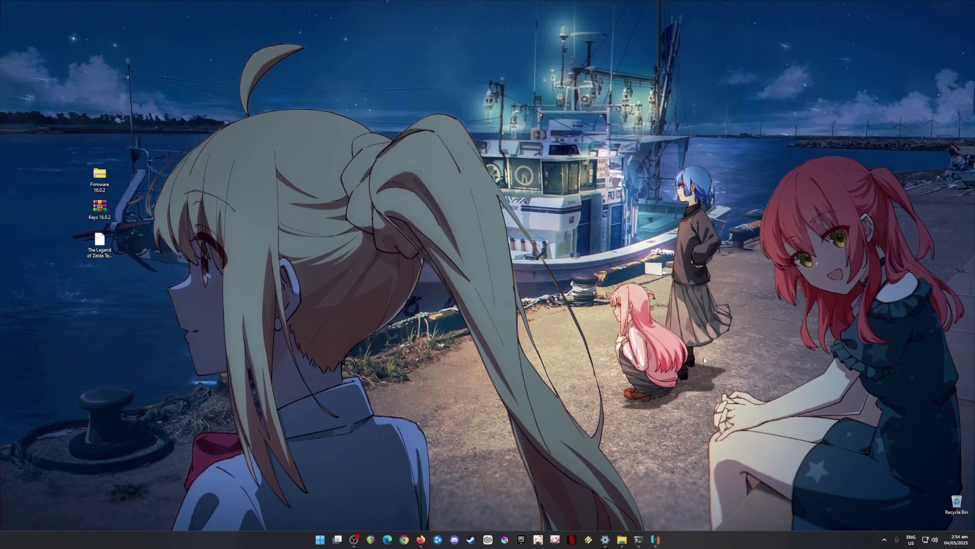